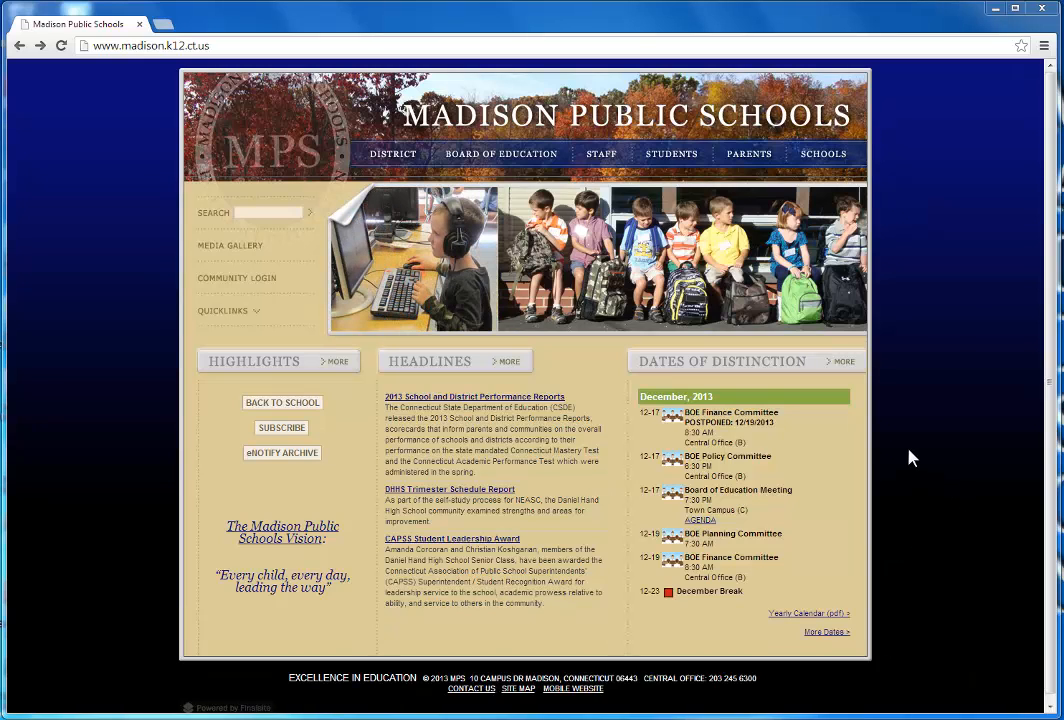
# Go to google.com and open the Google Account sign-in page
pyautogui.click(403, 44)
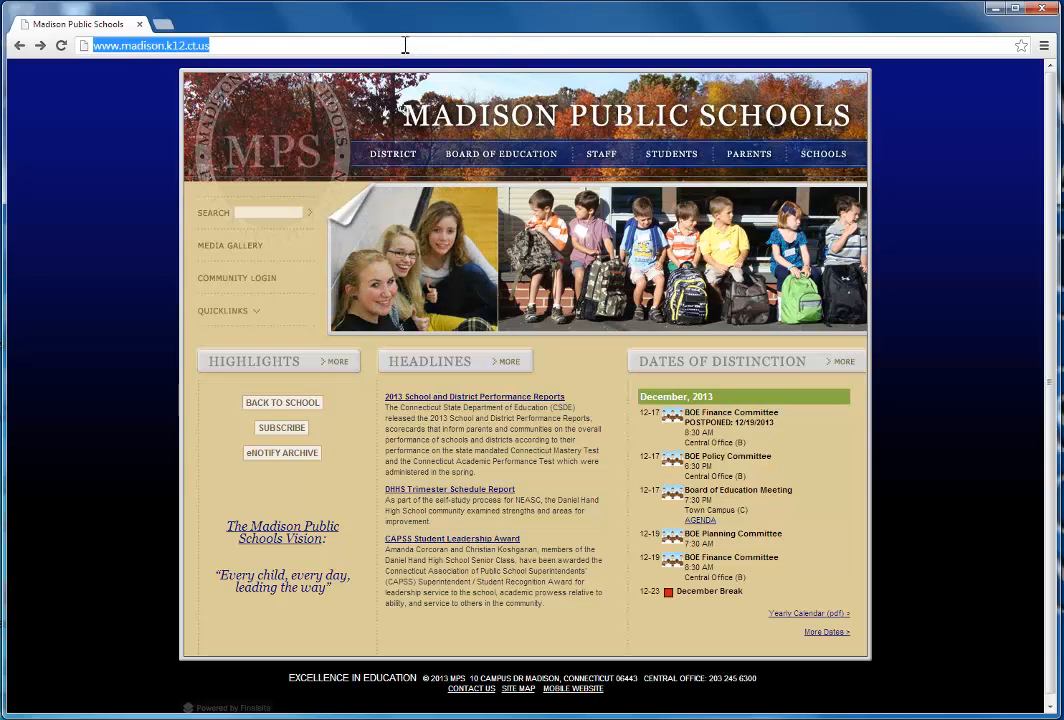
pyautogui.write('google.com')
pyautogui.press('Return')
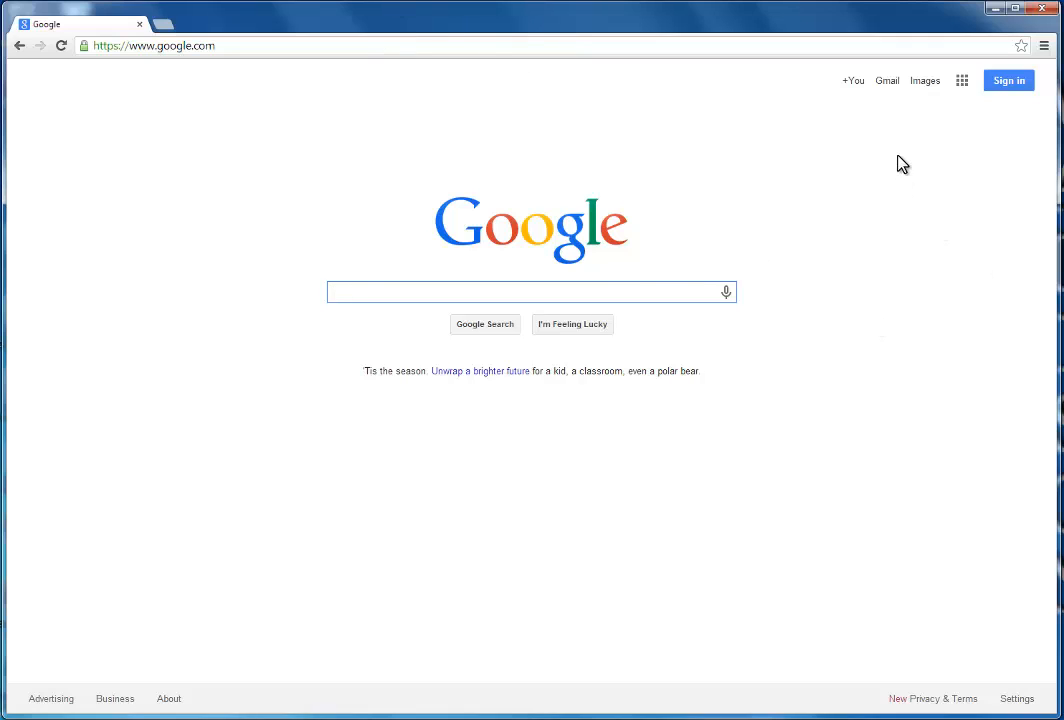
pyautogui.click(1012, 86)
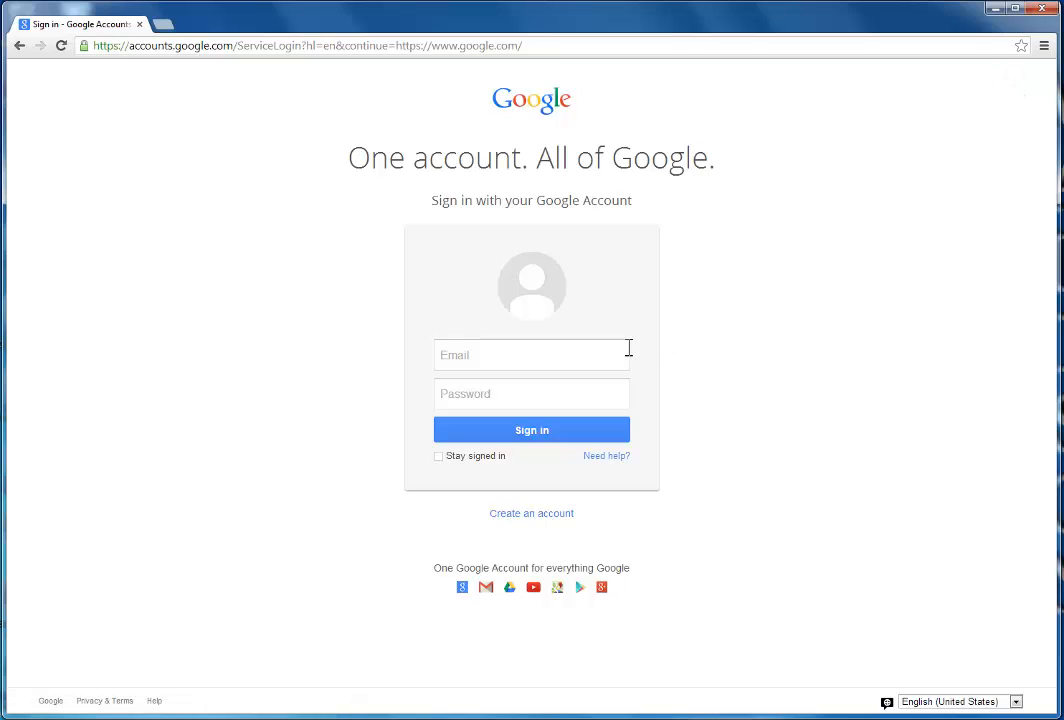
# Sign in with the school e-mail address and the account password
pyautogui.click(483, 357)
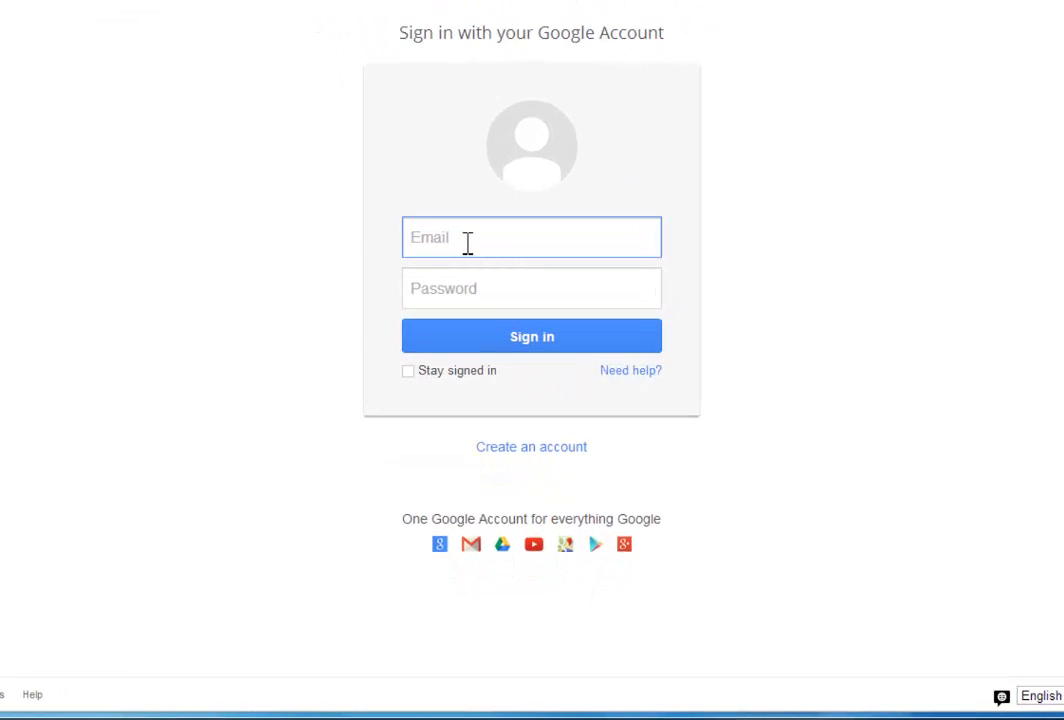
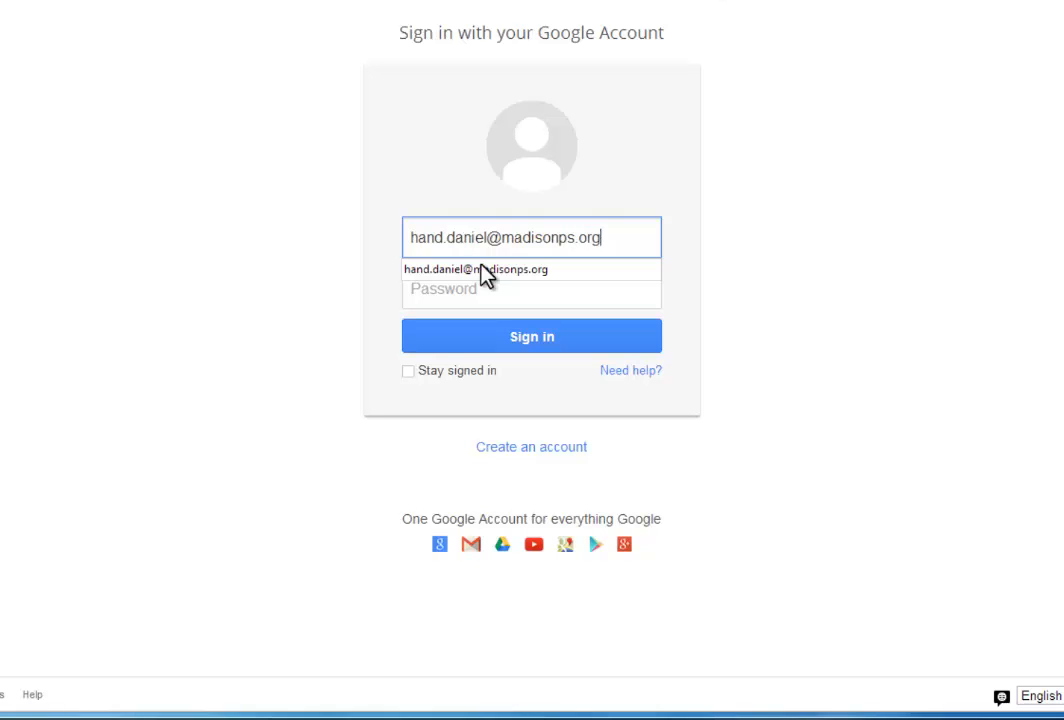
pyautogui.click(492, 291)
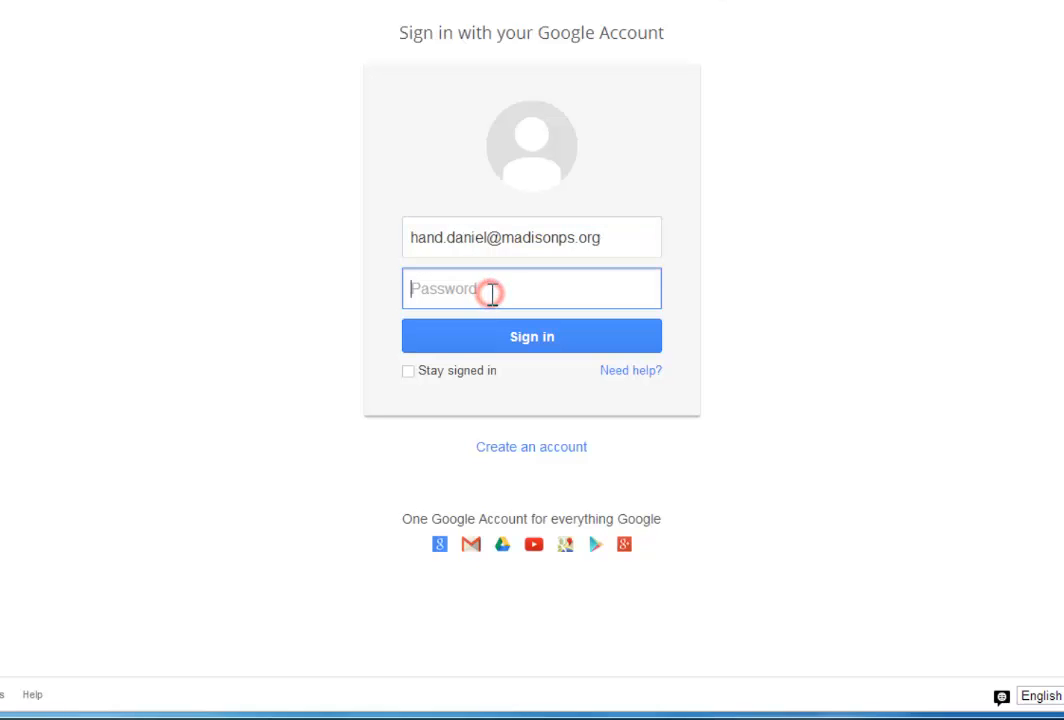
pyautogui.moveTo(484, 237); pyautogui.dragTo(455, 238)
pyautogui.click(464, 241)
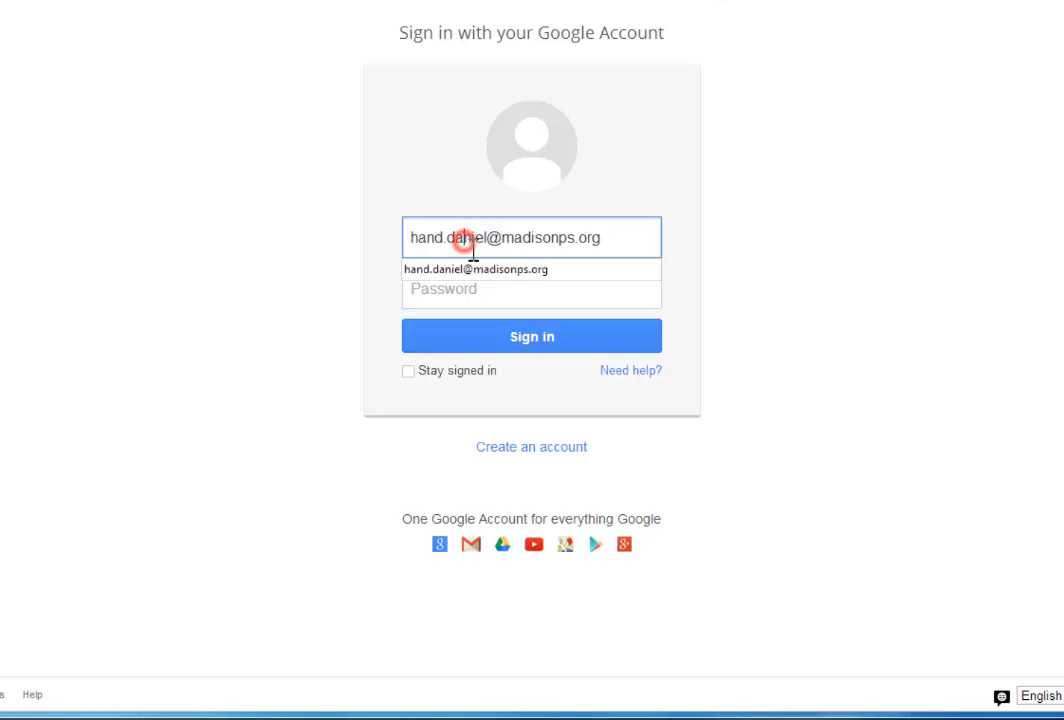
pyautogui.click(483, 294)
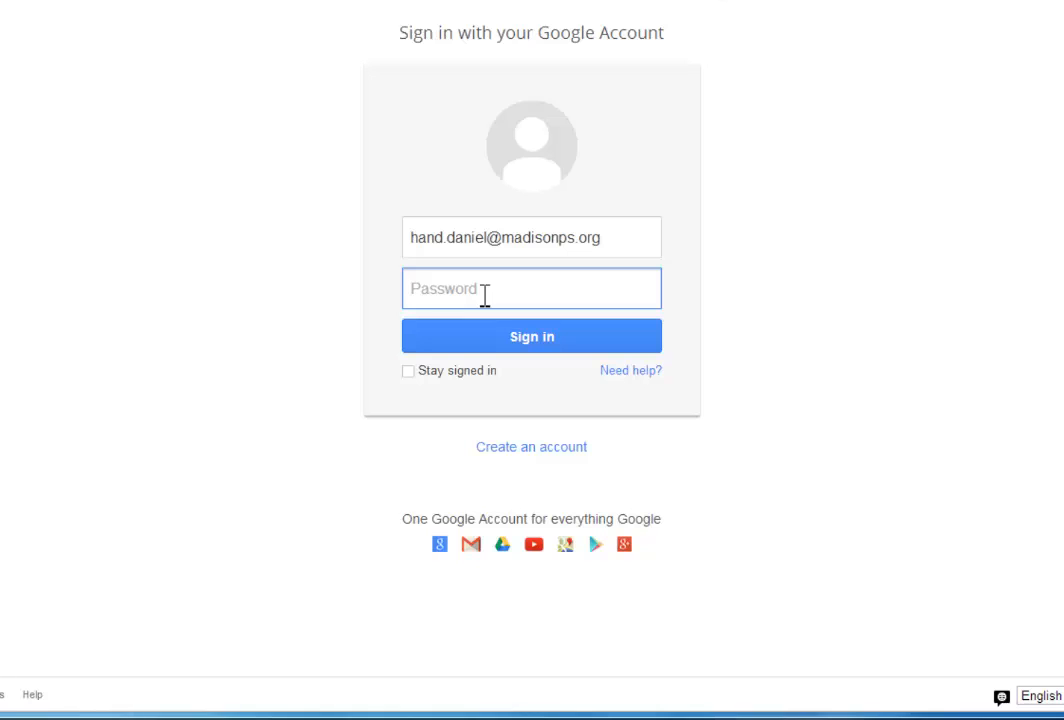
pyautogui.write('••••••••••••••')
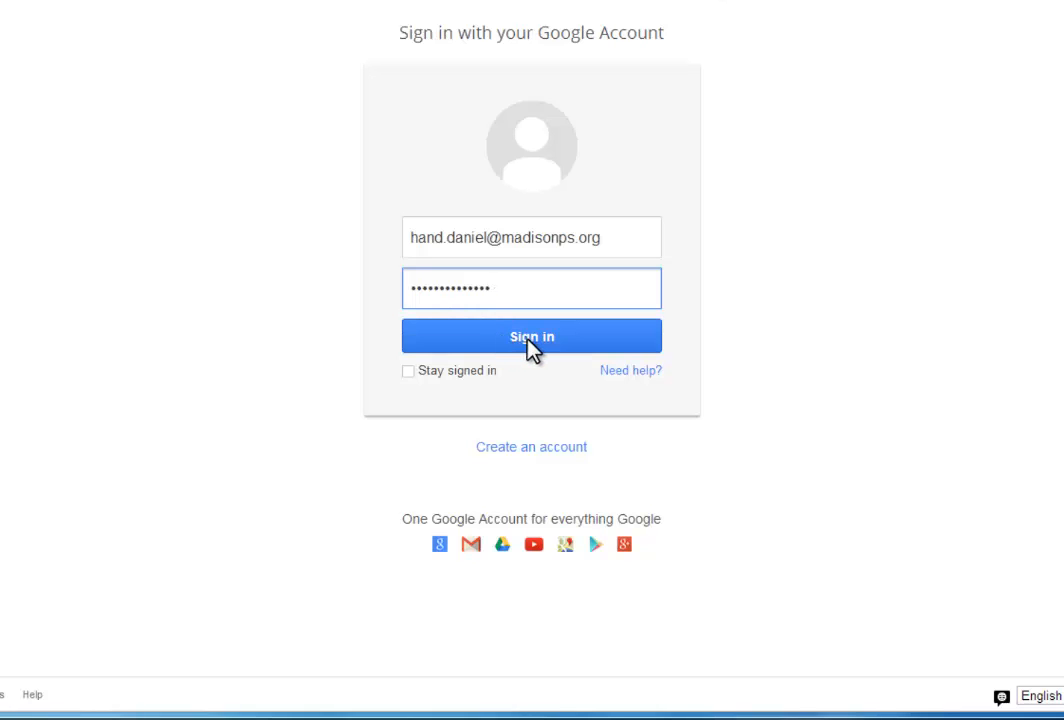
pyautogui.click(530, 340)
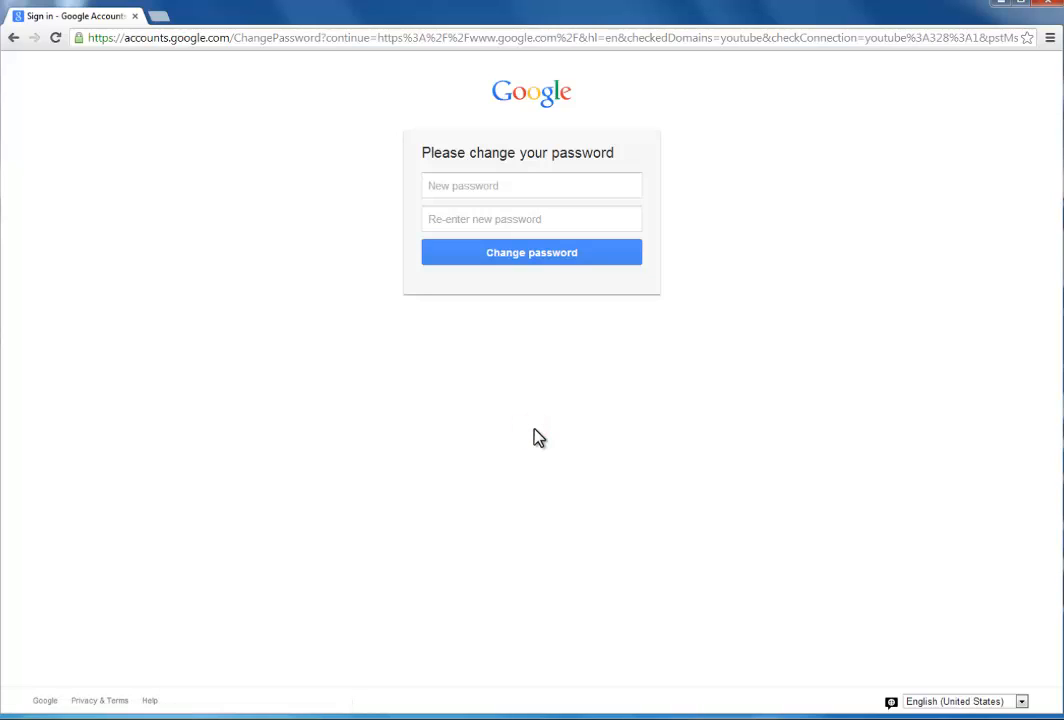
# Set a new account password, entering it in both fields, and save it
pyautogui.click(543, 190)
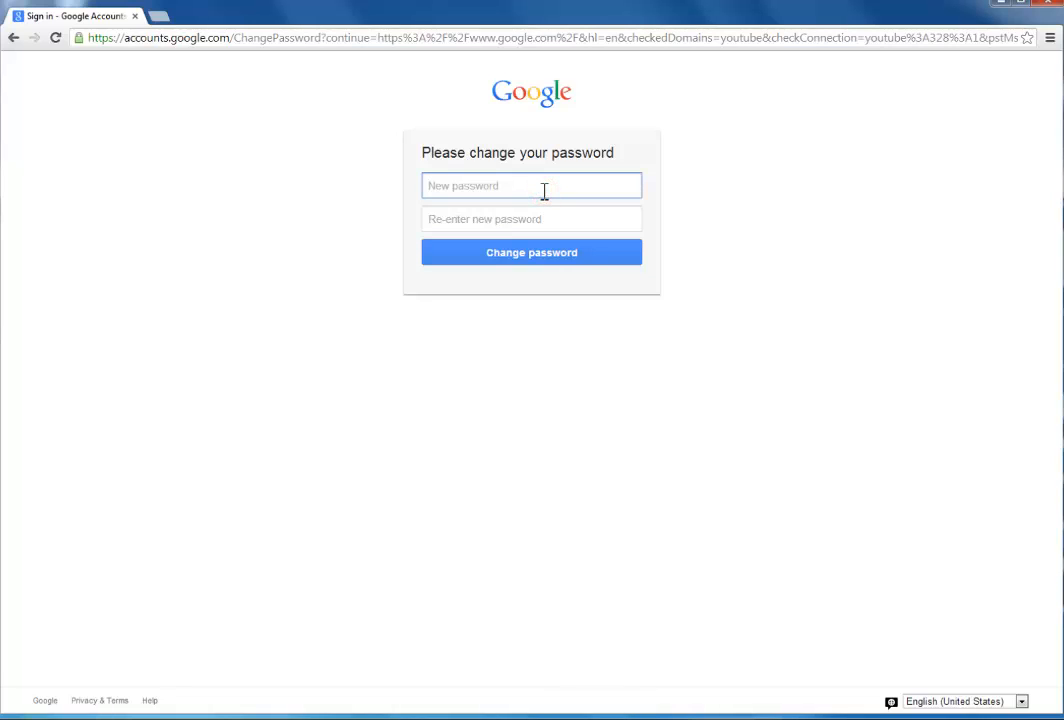
pyautogui.write('••••••••')
pyautogui.click(508, 220)
pyautogui.write('••••••••')
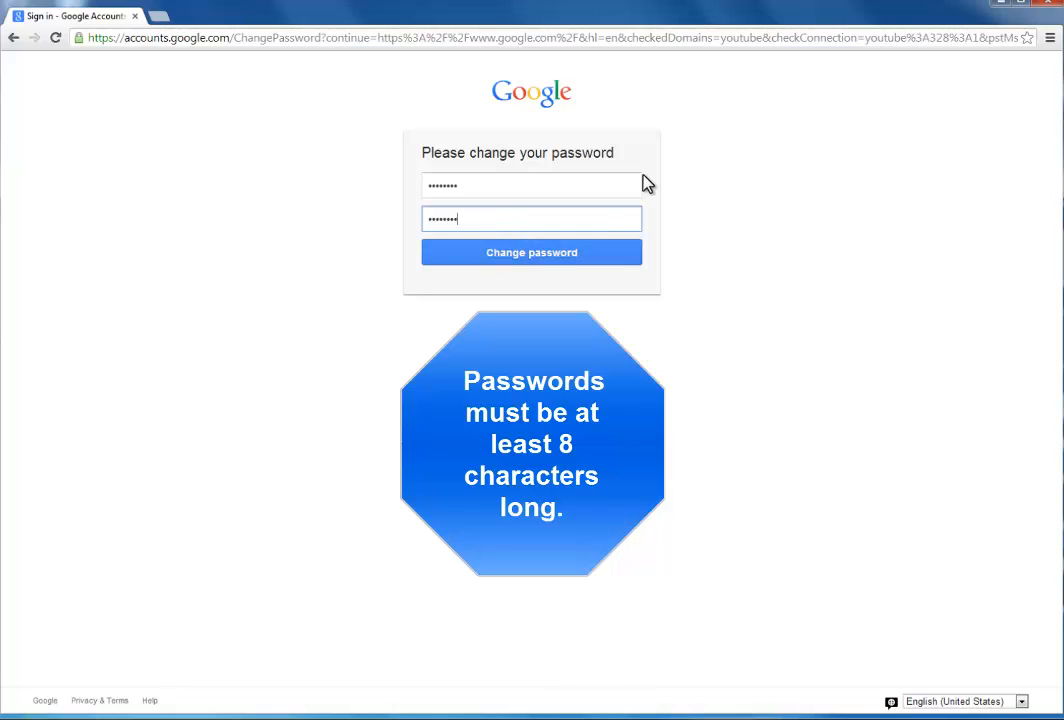
pyautogui.click(548, 254)
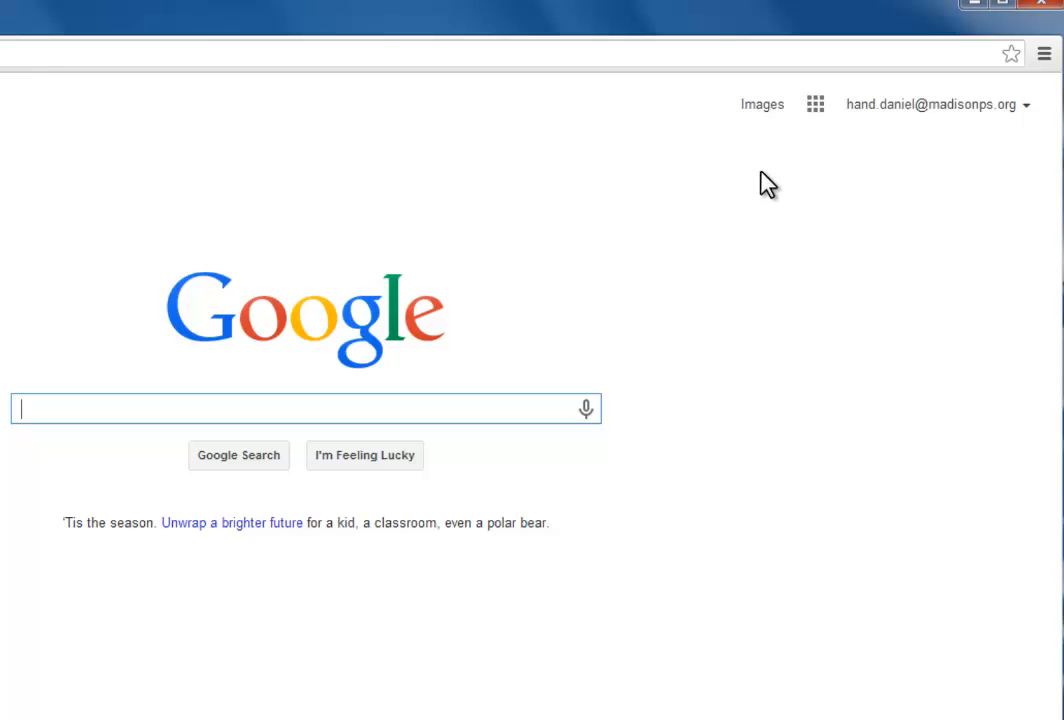
# Open Google Drive from the Google apps grid
pyautogui.click(816, 106)
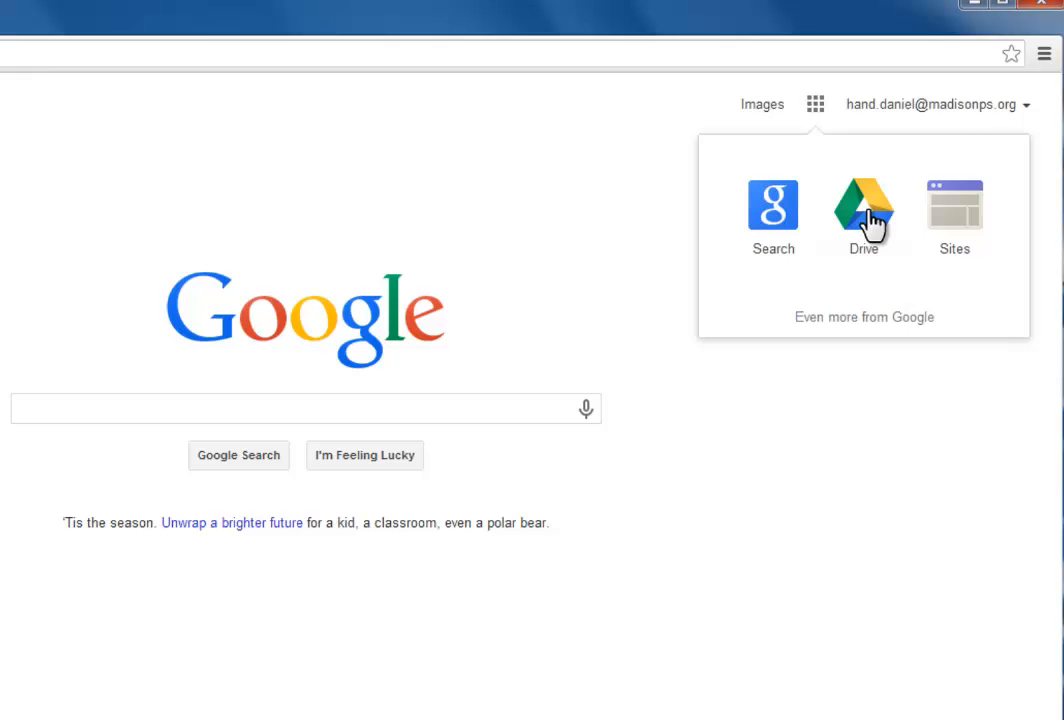
pyautogui.click(868, 215)
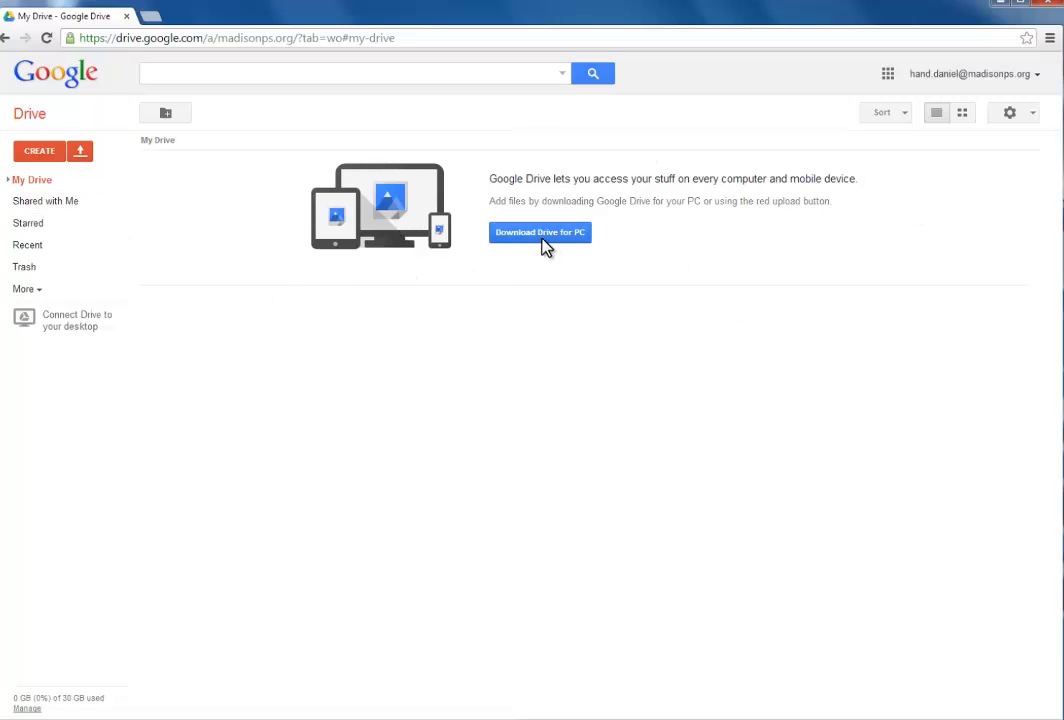
# Create a new blank Google Docs document from Drive's CREATE menu
pyautogui.click(32, 155)
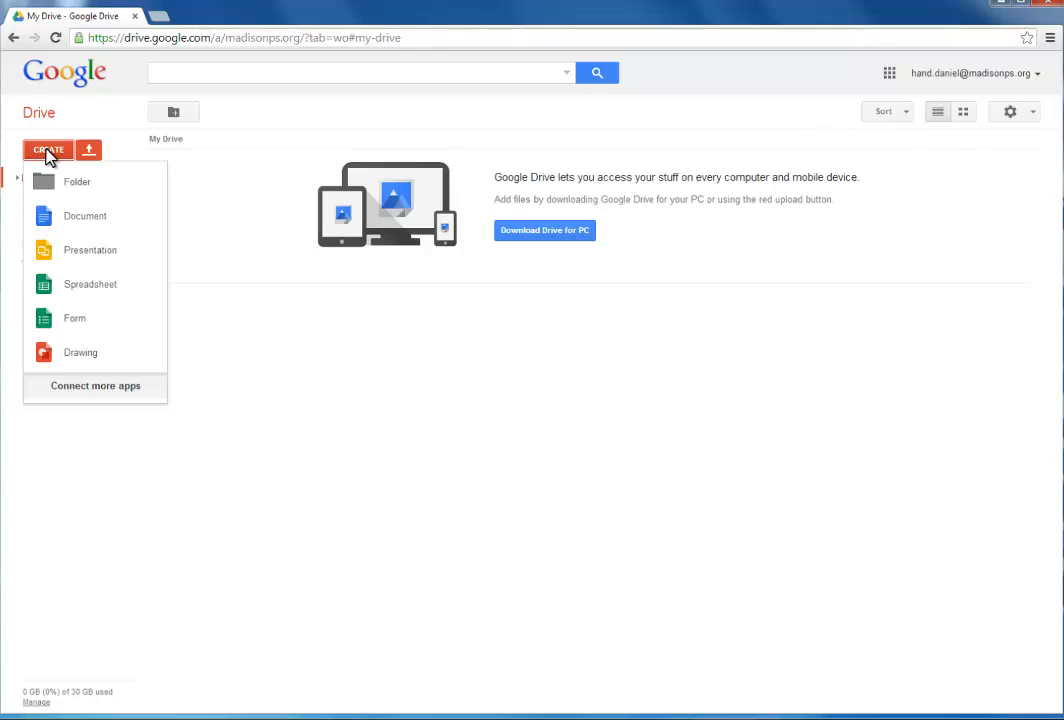
pyautogui.click(82, 216)
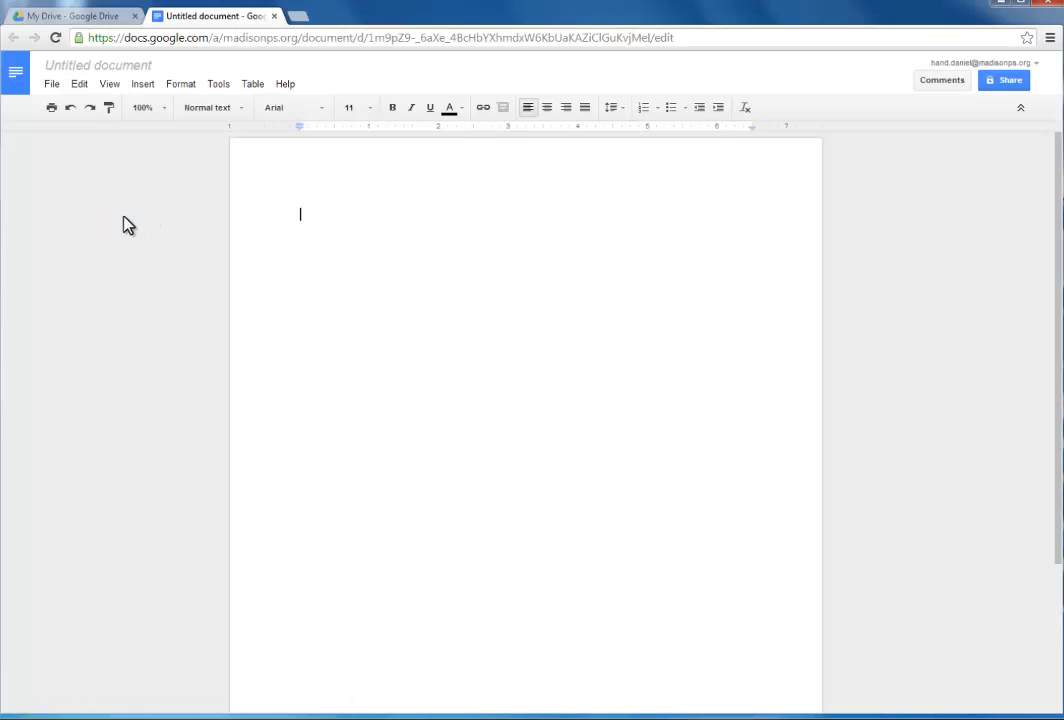
# Rename the untitled document to 'Book review - Among the Hidden'
pyautogui.click(122, 72)
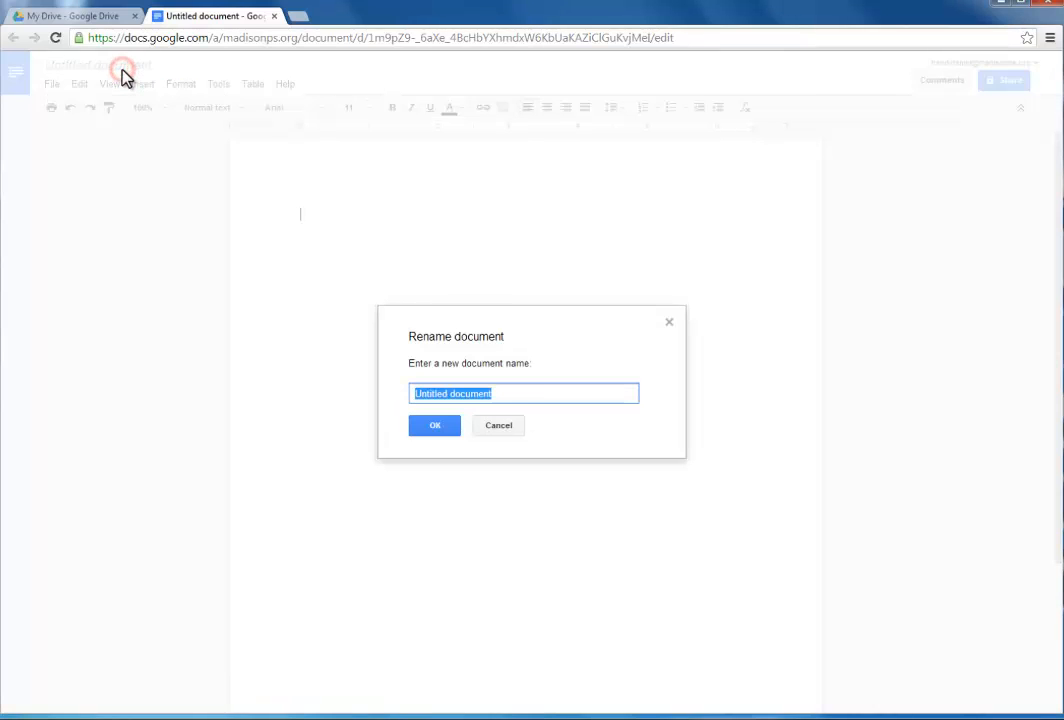
pyautogui.write('B')
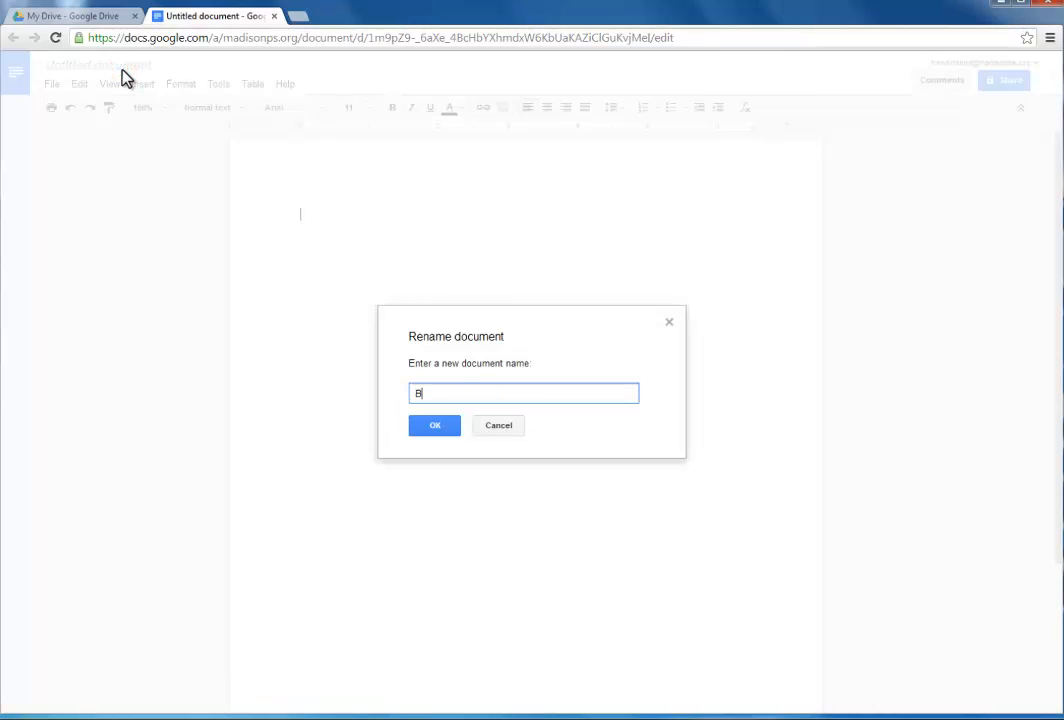
pyautogui.write('ook review - Among the Hidden')
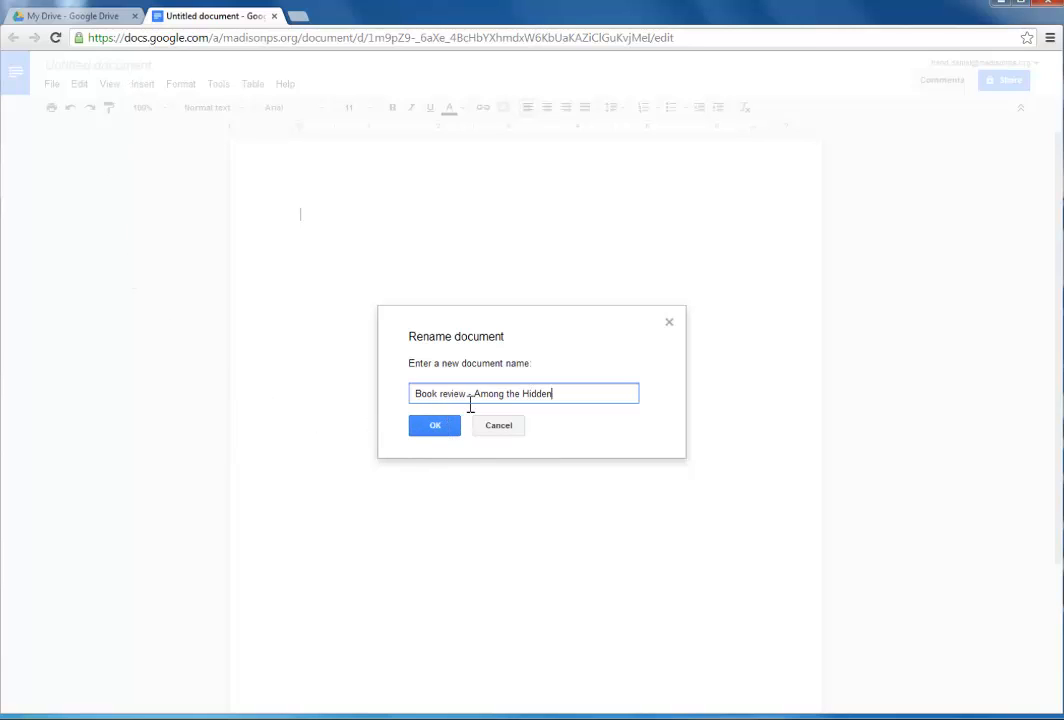
pyautogui.click(436, 428)
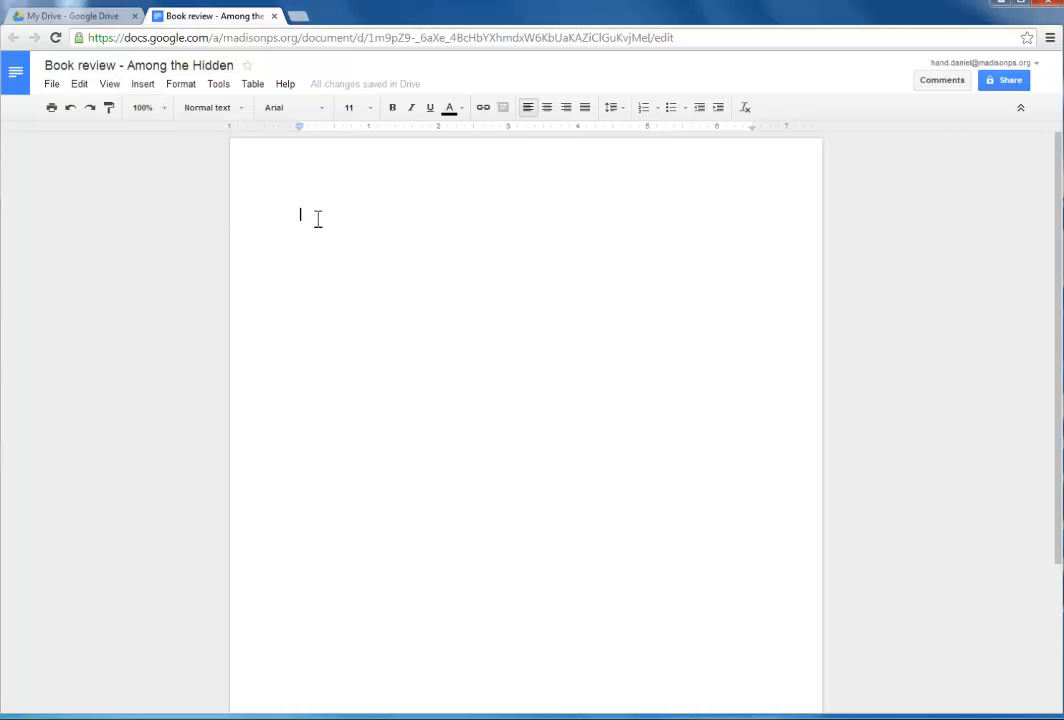
# Type 'One theme', paste the prepared review paragraph after it, then open sharing settings
pyautogui.press('Return')
pyautogui.write('ON')
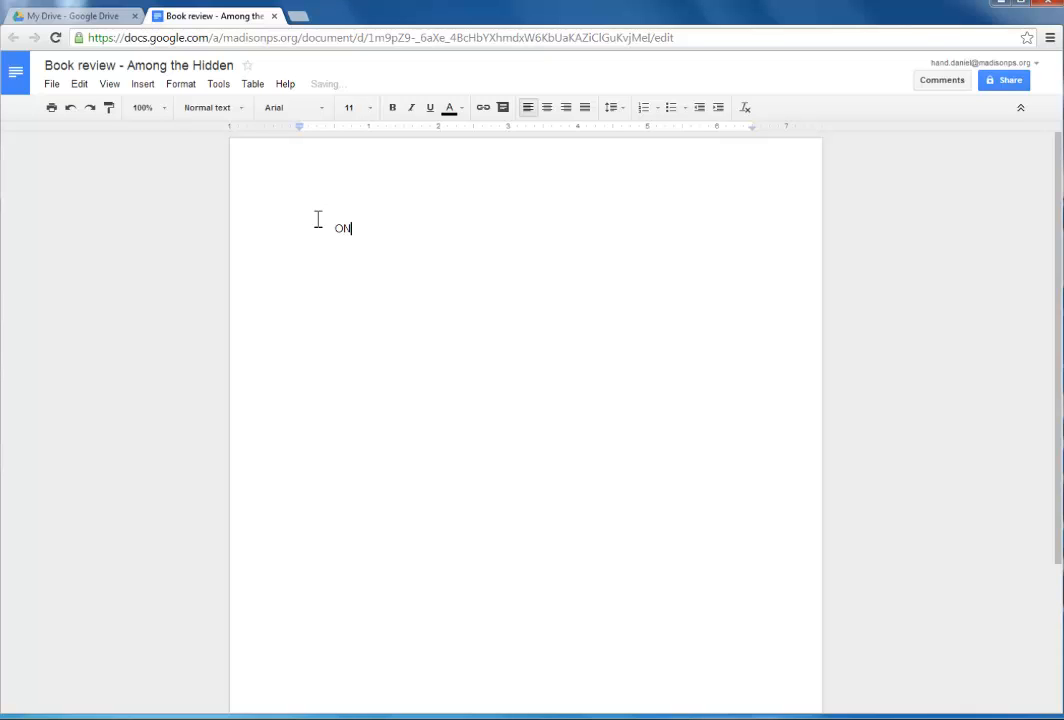
pyautogui.write('e theme')
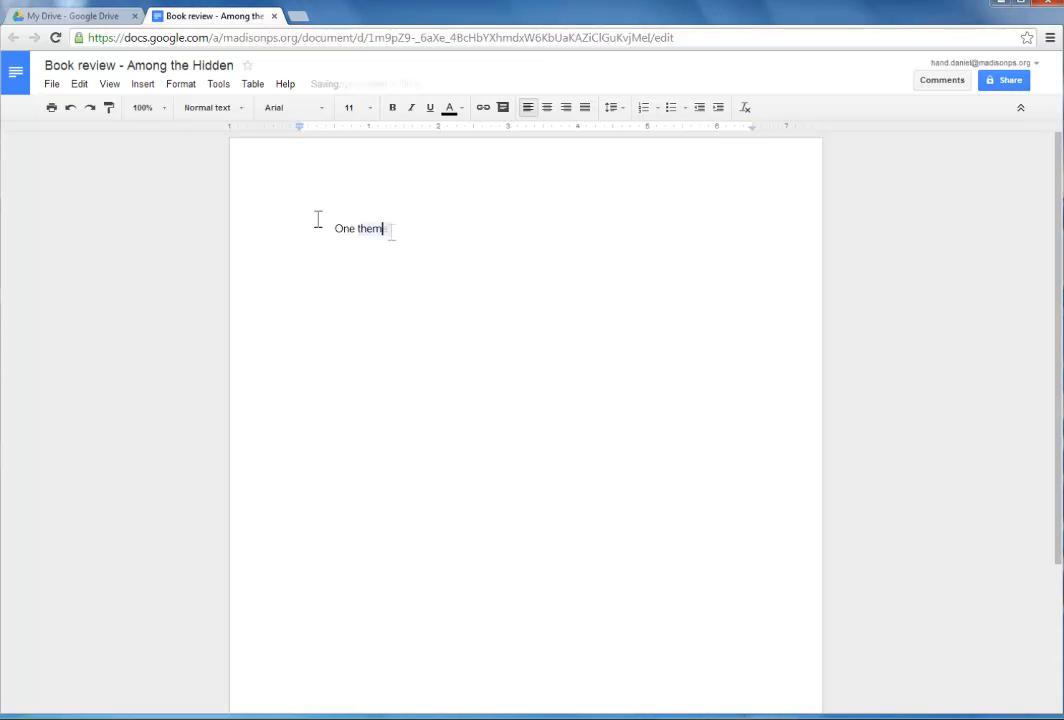
pyautogui.write('that anyone can relate to is the struggle to find meaning in life.  Like most adults, they all work hard at their careers and when they aren’t working, they try to maintain healthy relationships with loved ones.  This is life—work and relationships.  However, they all have issues with work and relationships problems at some point in the novel.  For example, Chip, is a young professor at a prestigious college who feels as though he is not really getting through to his students; he wonders if he is really making a difference.  Feeling love-starved and misunderstood, he gets involved with a student of his when she approaches him.  This, of course, is breaks the student/professor code, and he ends up getting fired for it.  Chip must now try to get back on track and find some meaning in the world around him—not an easy task for this troubled young man.')
pyautogui.press('Return')
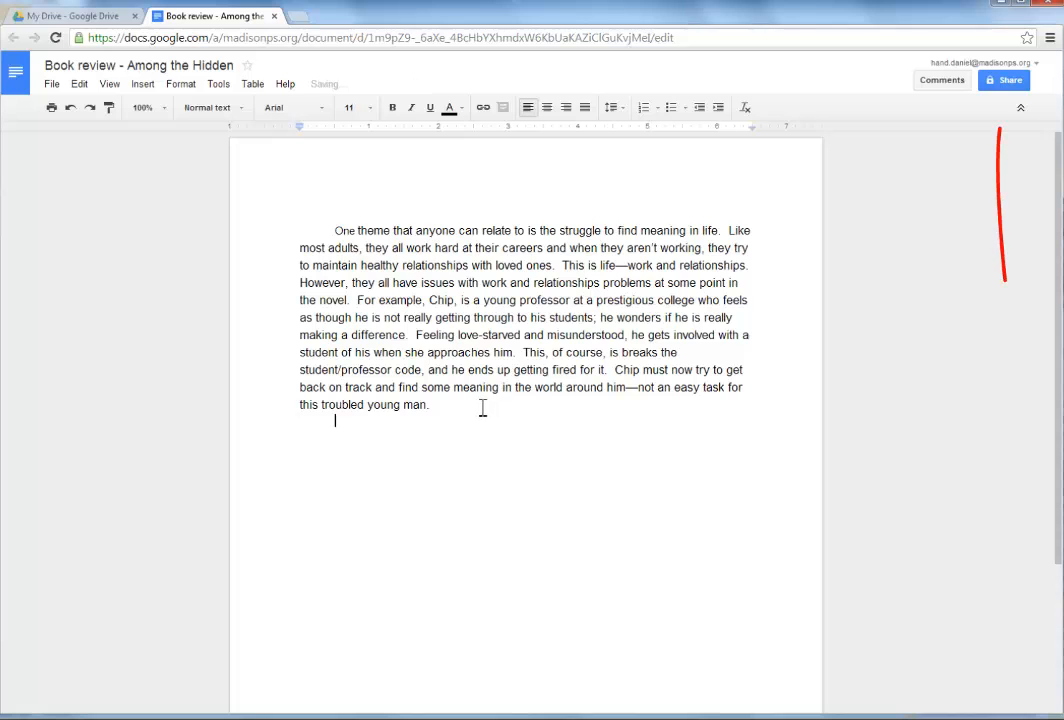
pyautogui.click(1007, 82)
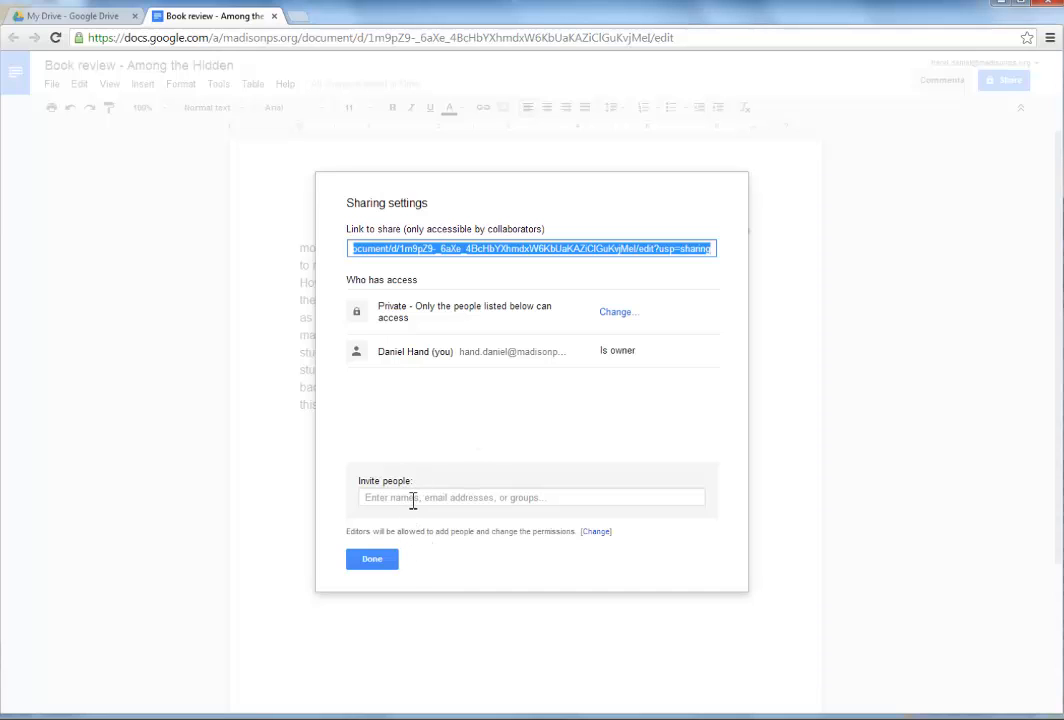
# Invite the first student's e-mail address with Can edit access
pyautogui.click(380, 498)
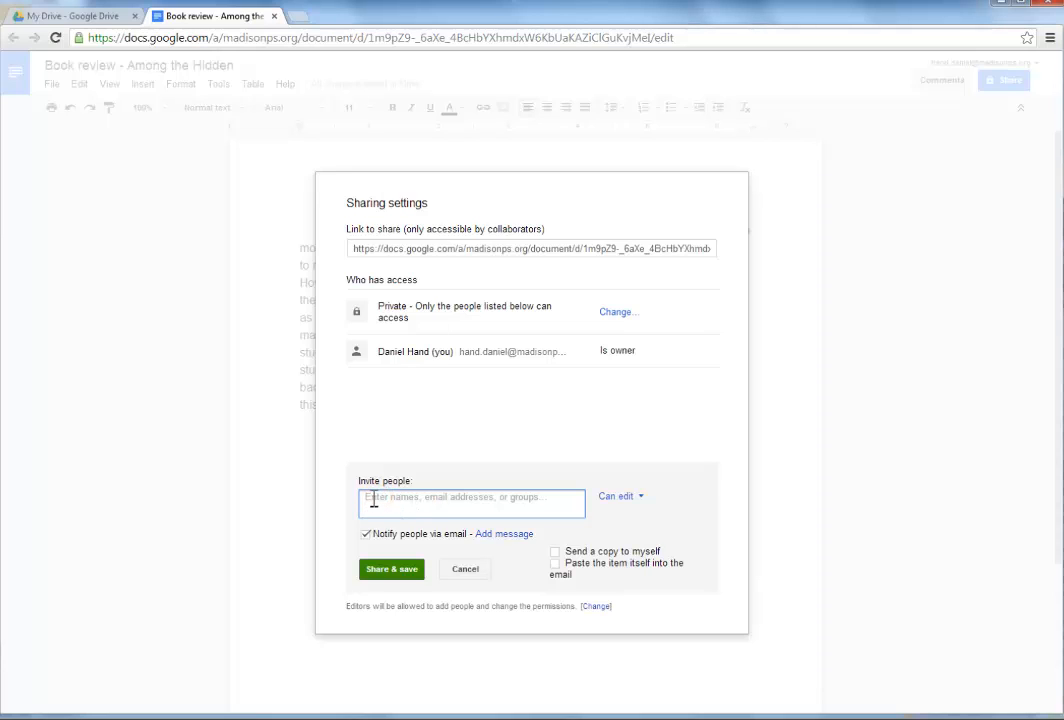
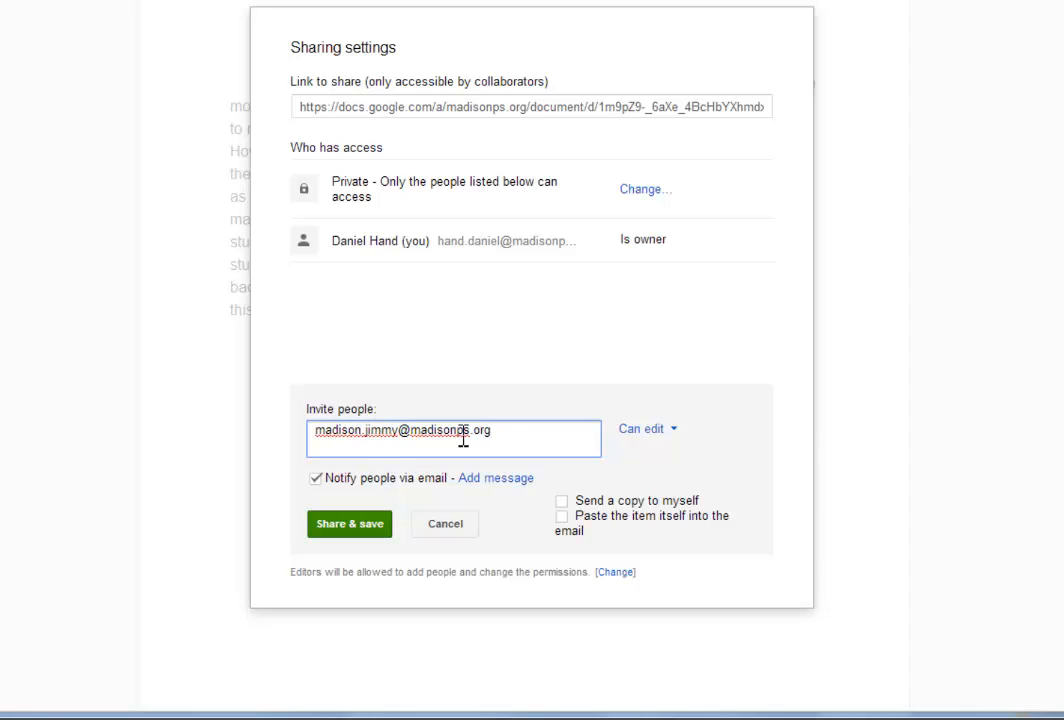
pyautogui.click(674, 430)
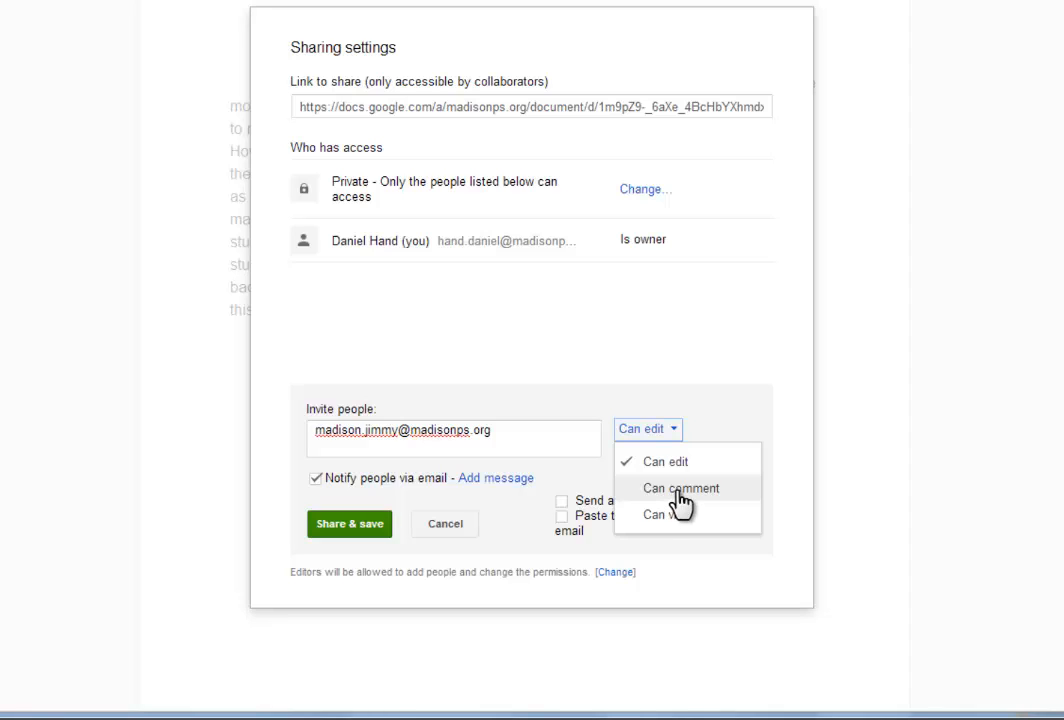
pyautogui.click(678, 492)
pyautogui.click(700, 429)
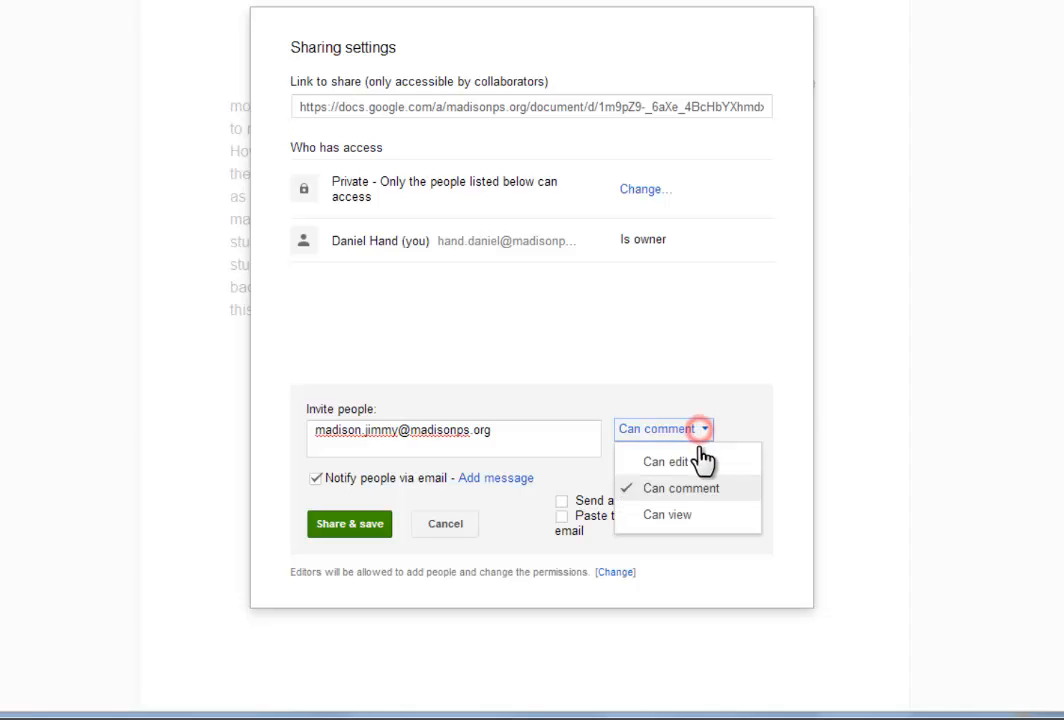
pyautogui.click(688, 461)
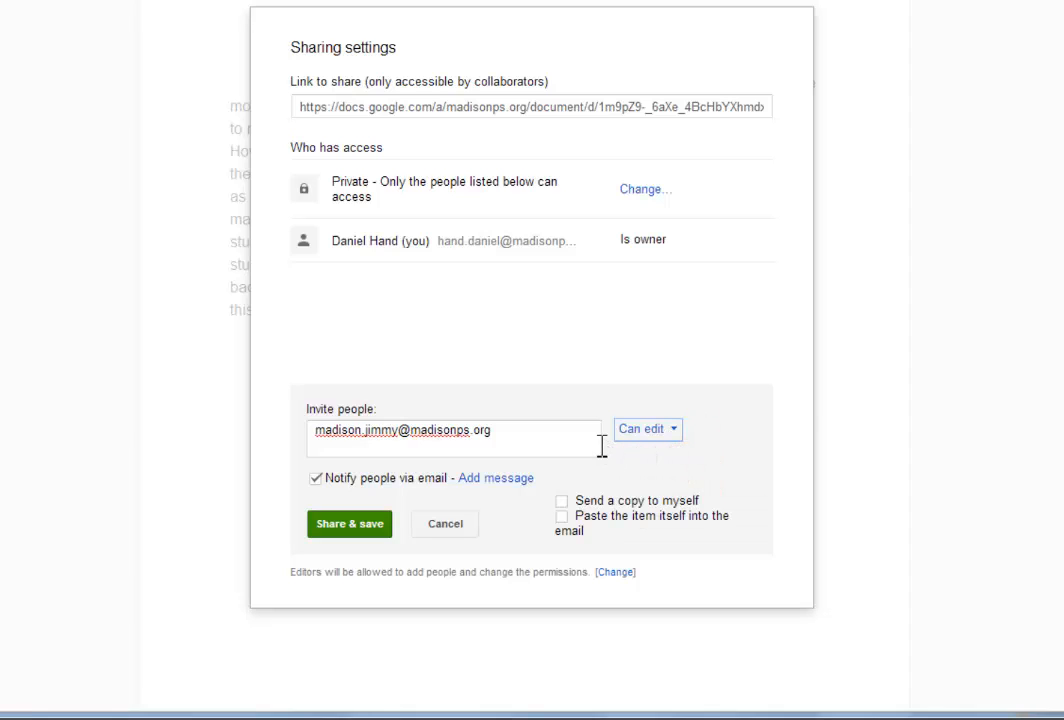
# Add the second student's e-mail address, keeping Notify people via email checked
pyautogui.click(541, 437)
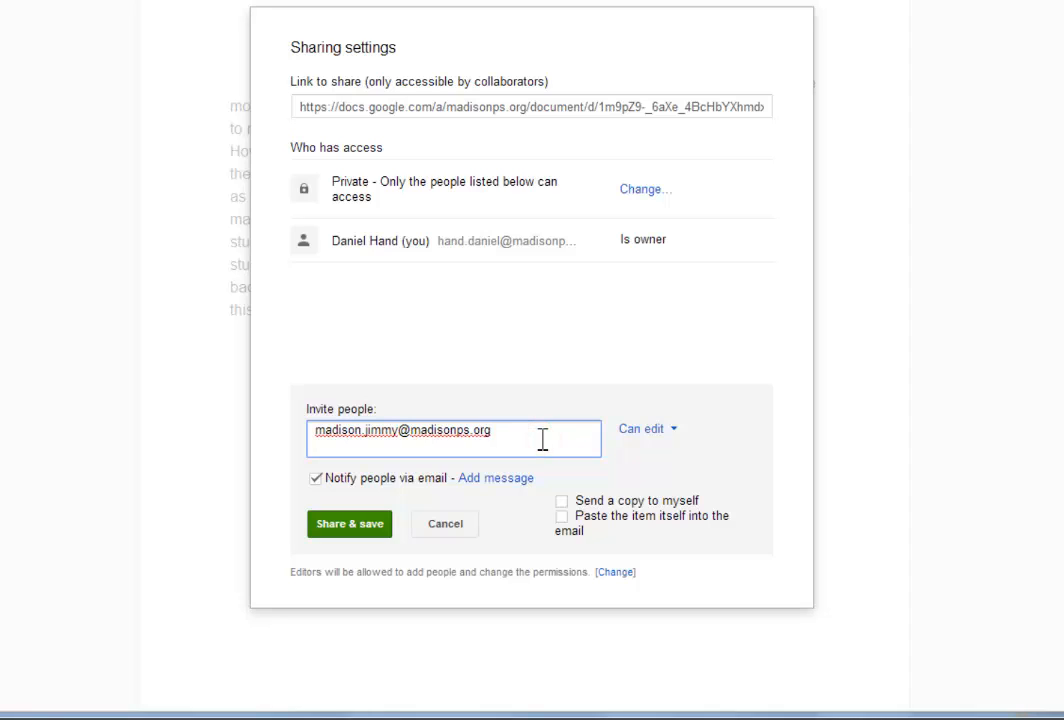
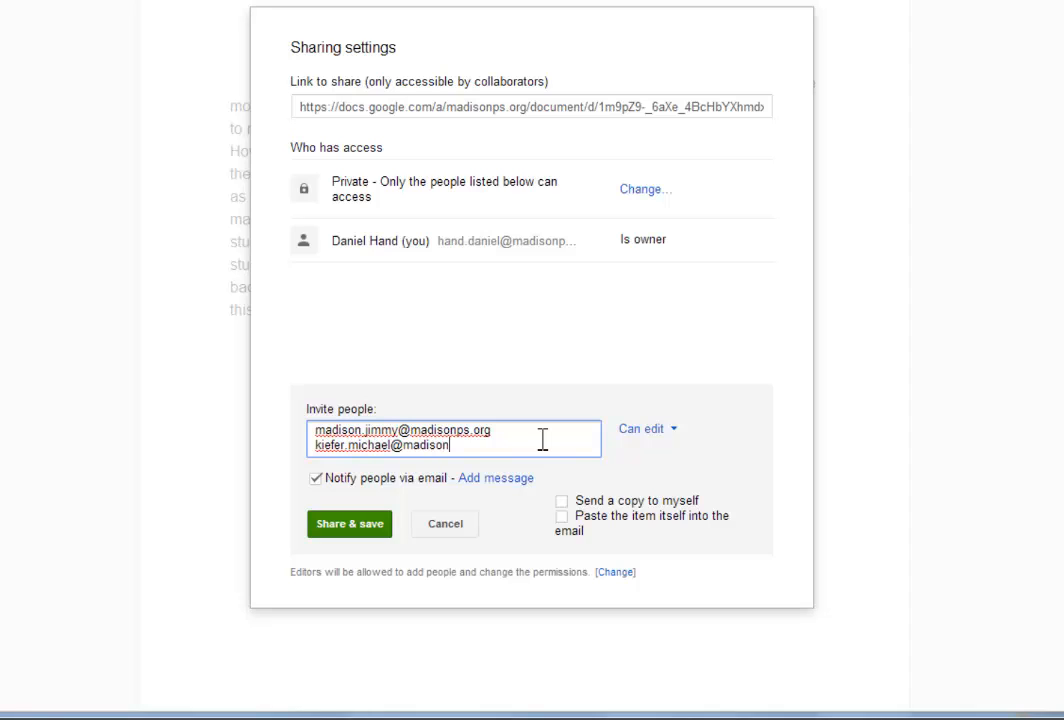
pyautogui.click(315, 480)
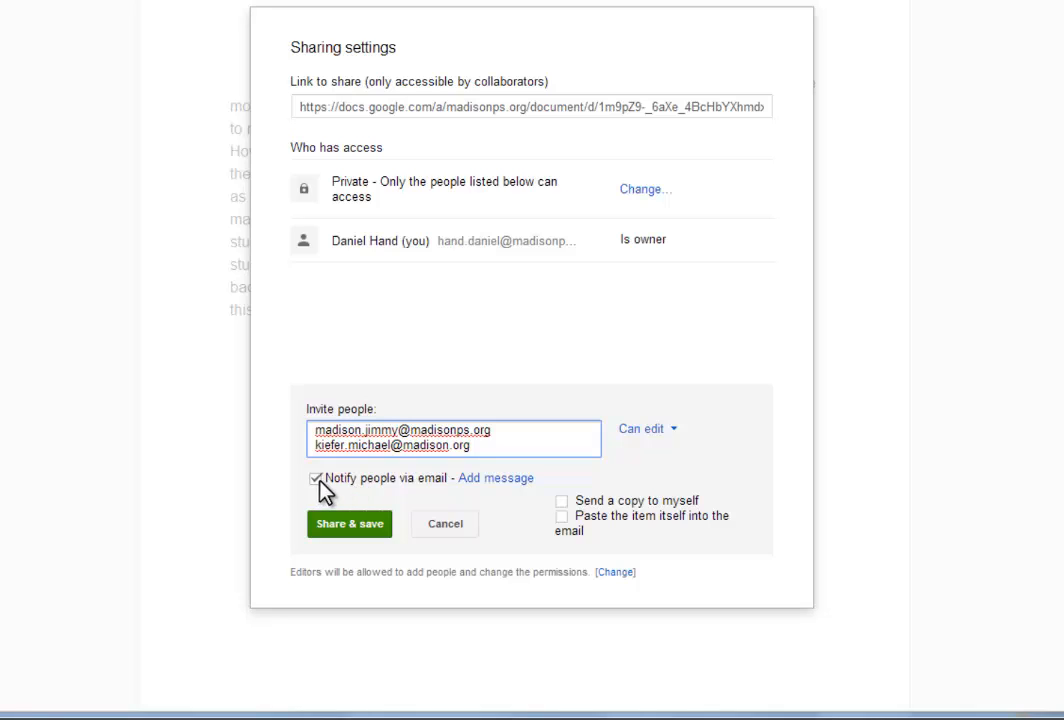
pyautogui.click(315, 481)
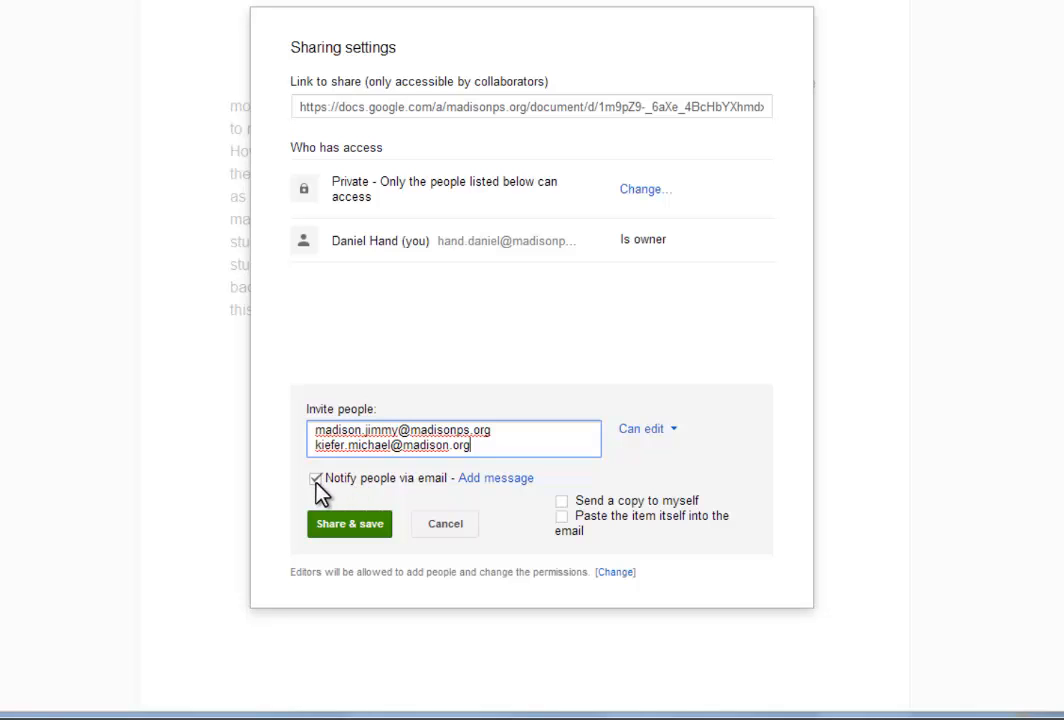
# Share with both students after fixing the misspelled domain in the second address
pyautogui.click(350, 535)
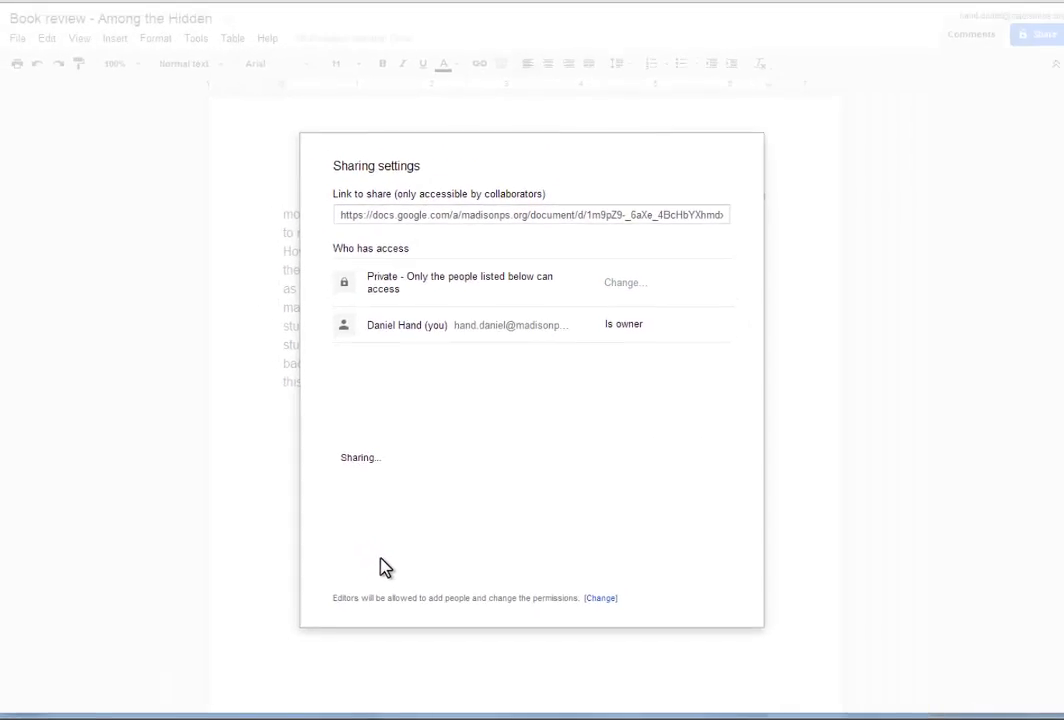
pyautogui.click(369, 242)
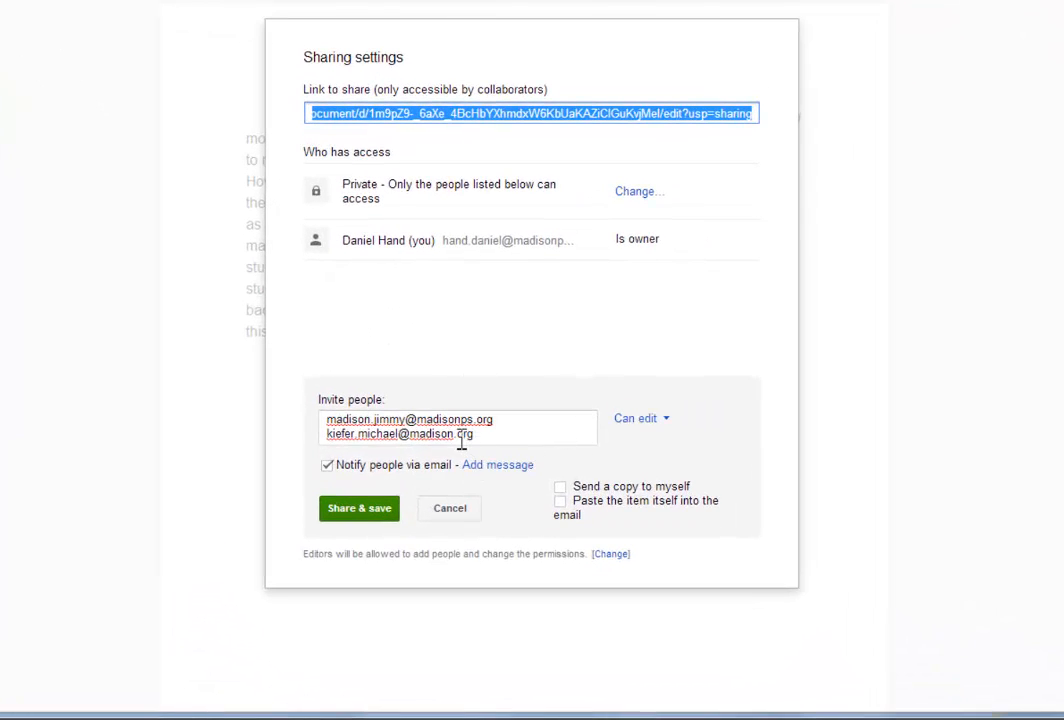
pyautogui.click(454, 438)
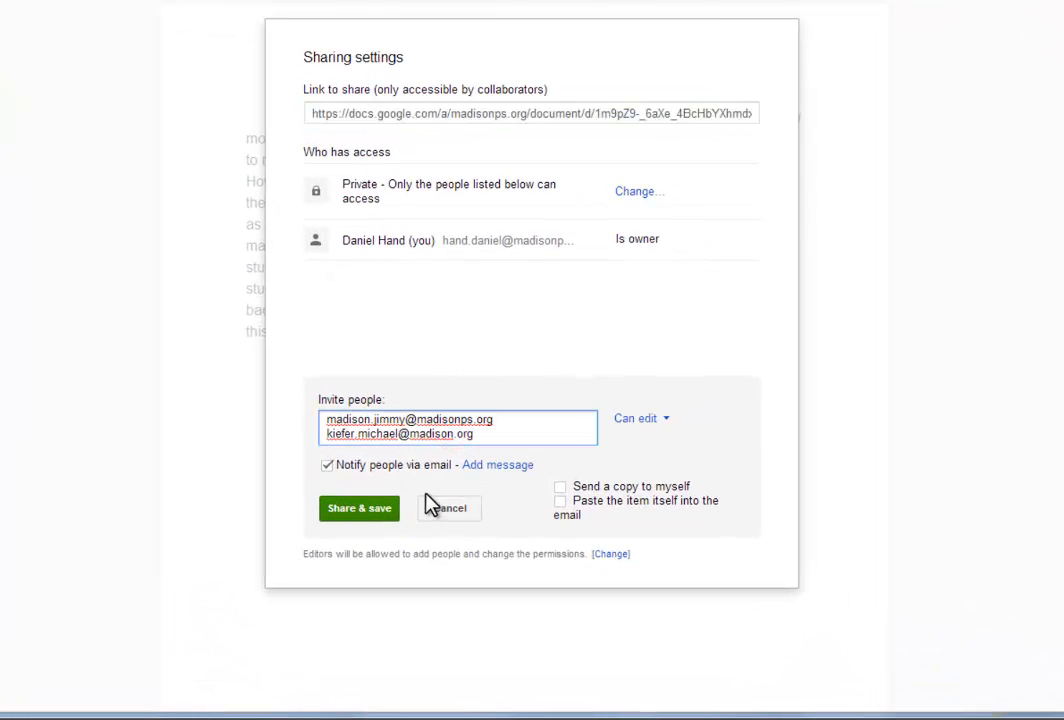
pyautogui.write('ps')
pyautogui.click(362, 509)
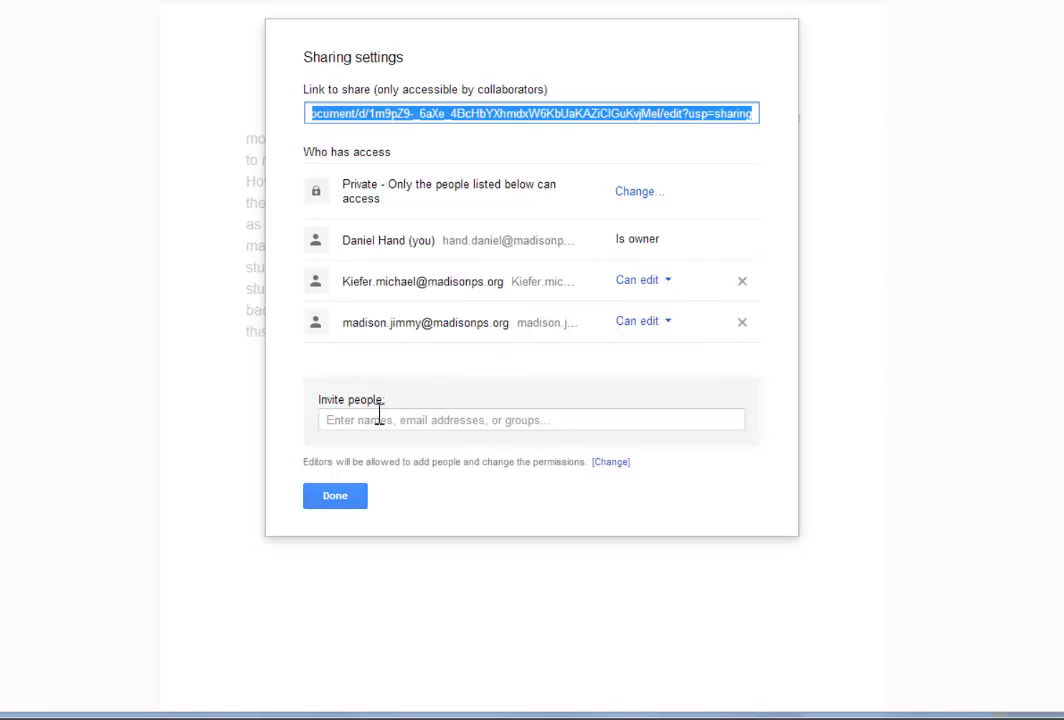
# Highlight the note about editor permissions in the sharing settings
pyautogui.click(299, 459)
pyautogui.moveTo(404, 461); pyautogui.dragTo(465, 462)
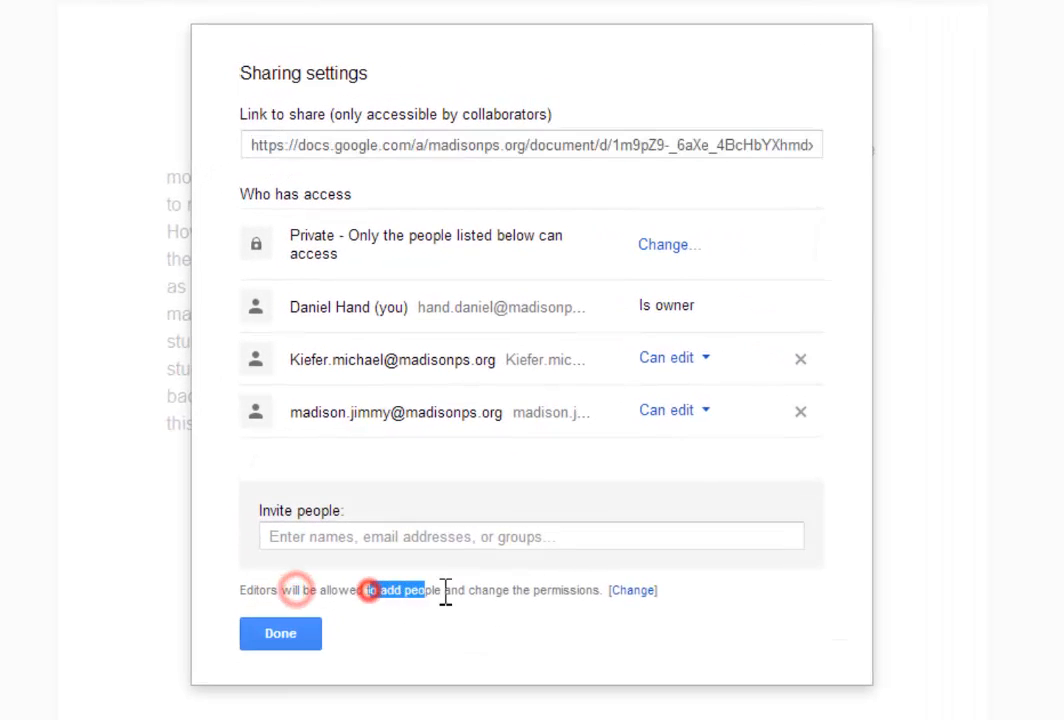
pyautogui.moveTo(446, 590); pyautogui.dragTo(356, 613)
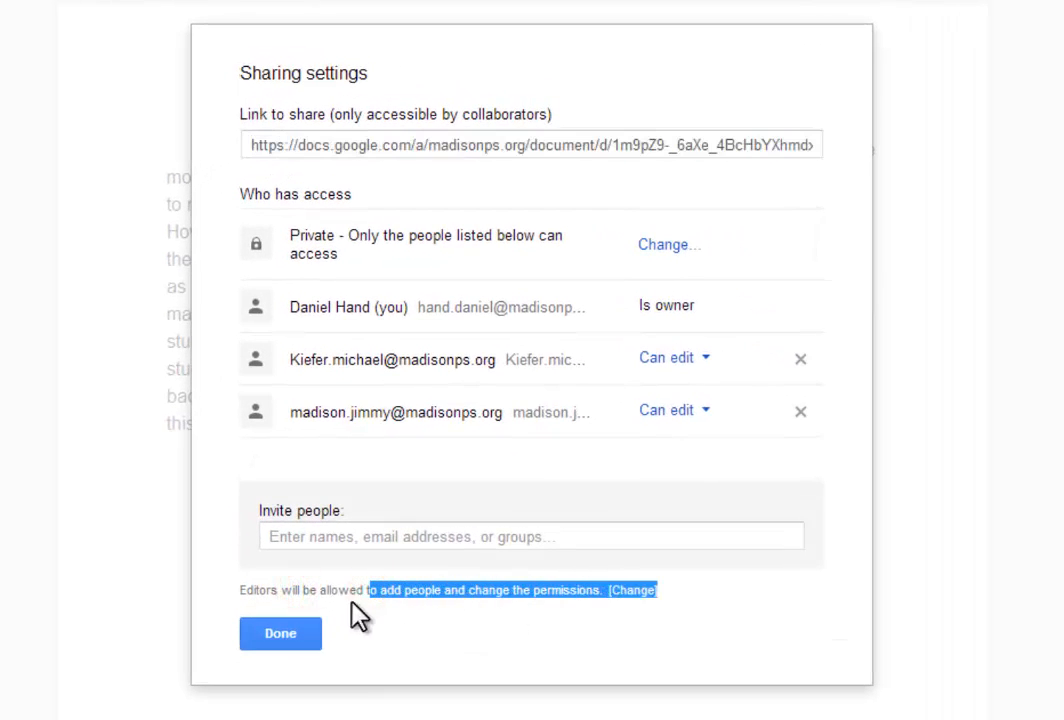
pyautogui.click(248, 590)
pyautogui.moveTo(255, 592); pyautogui.dragTo(370, 585)
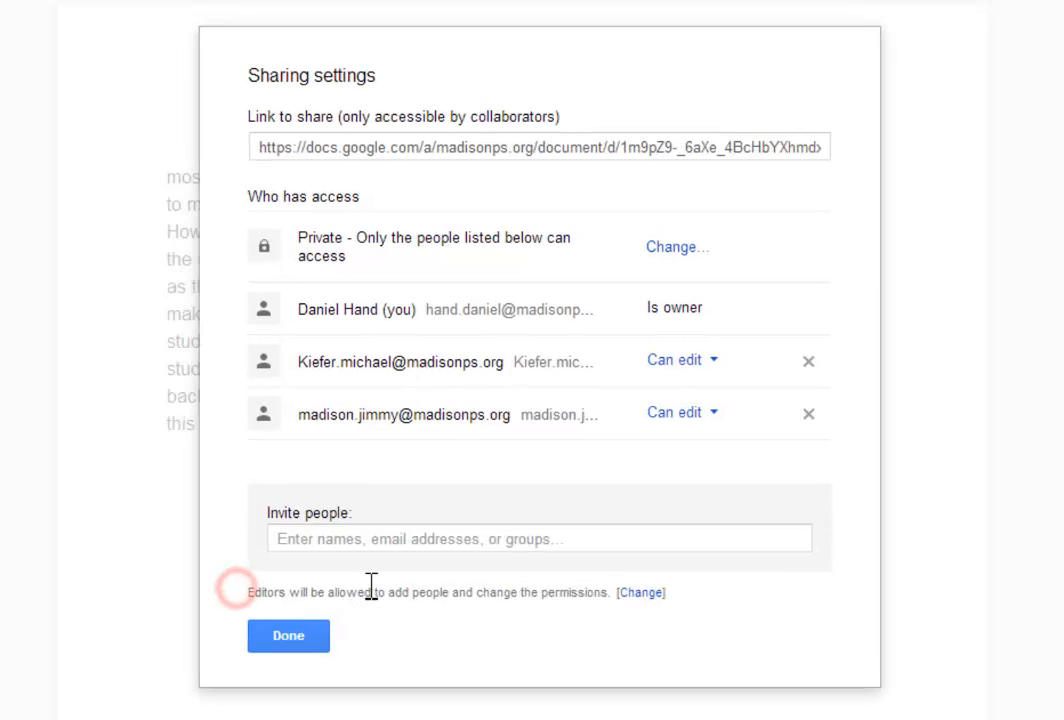
pyautogui.moveTo(248, 590); pyautogui.dragTo(612, 600)
# Open the editor-permissions options, cancel without changes, and close sharing settings with Done
pyautogui.click(570, 620)
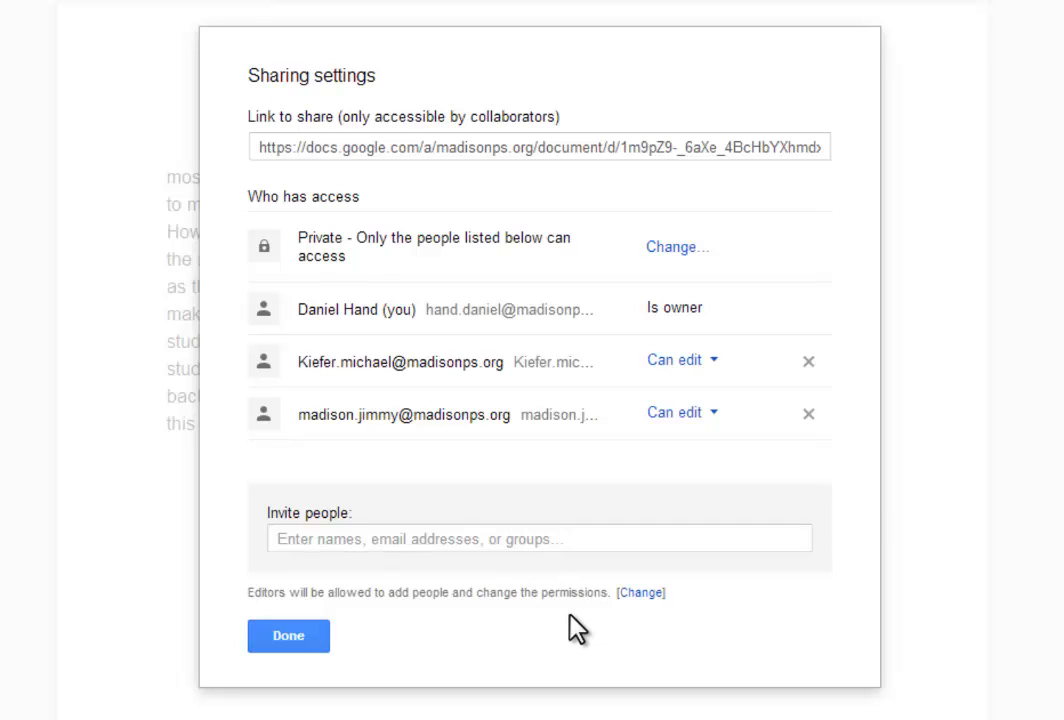
pyautogui.click(638, 593)
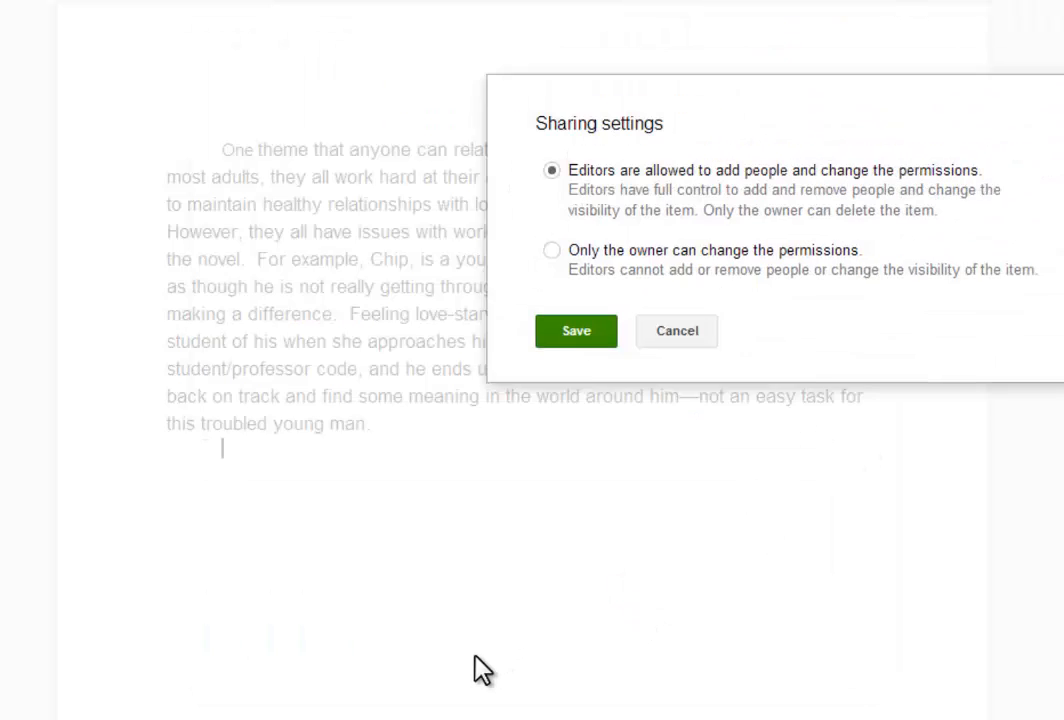
pyautogui.click(475, 656)
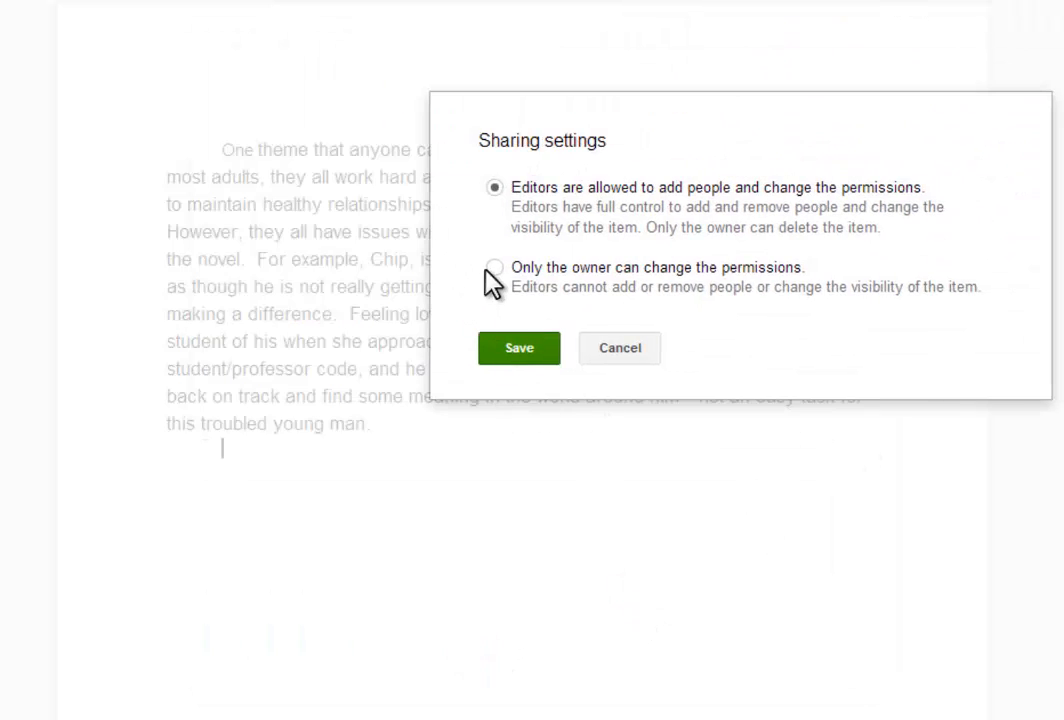
pyautogui.click(603, 360)
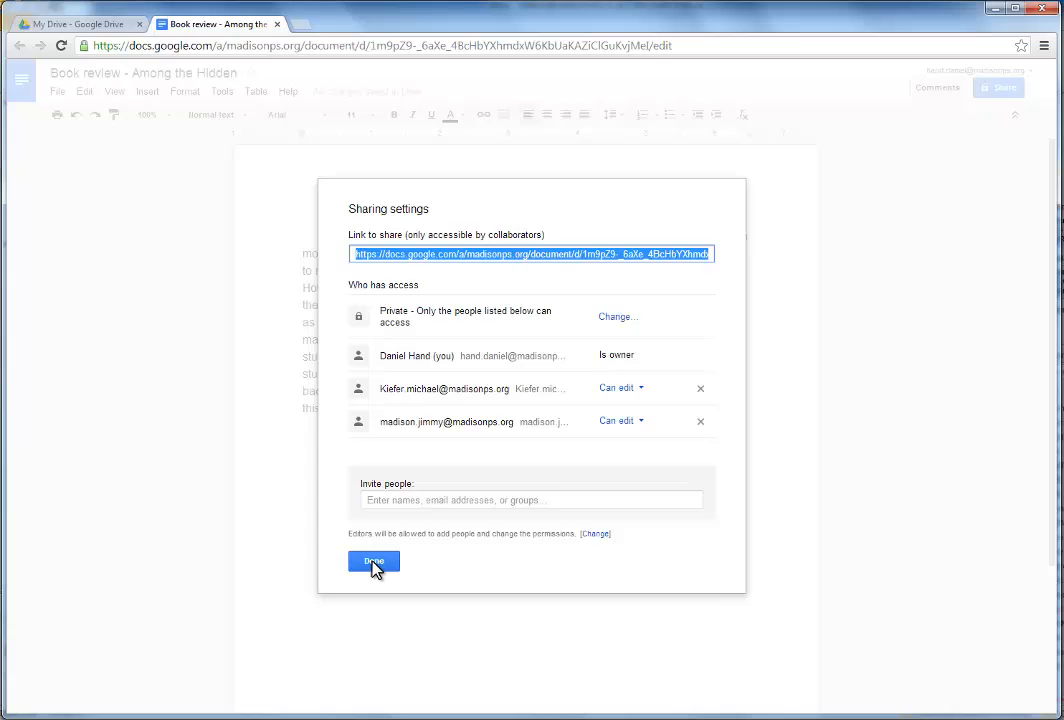
pyautogui.click(373, 562)
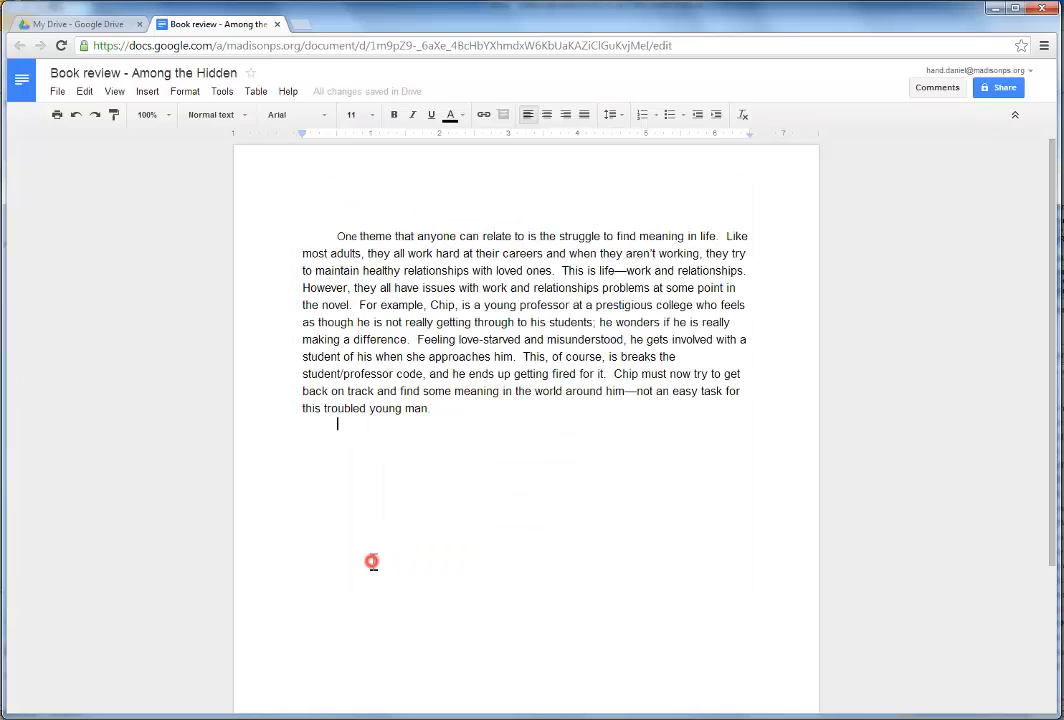
pyautogui.click(366, 360)
pyautogui.click(59, 92)
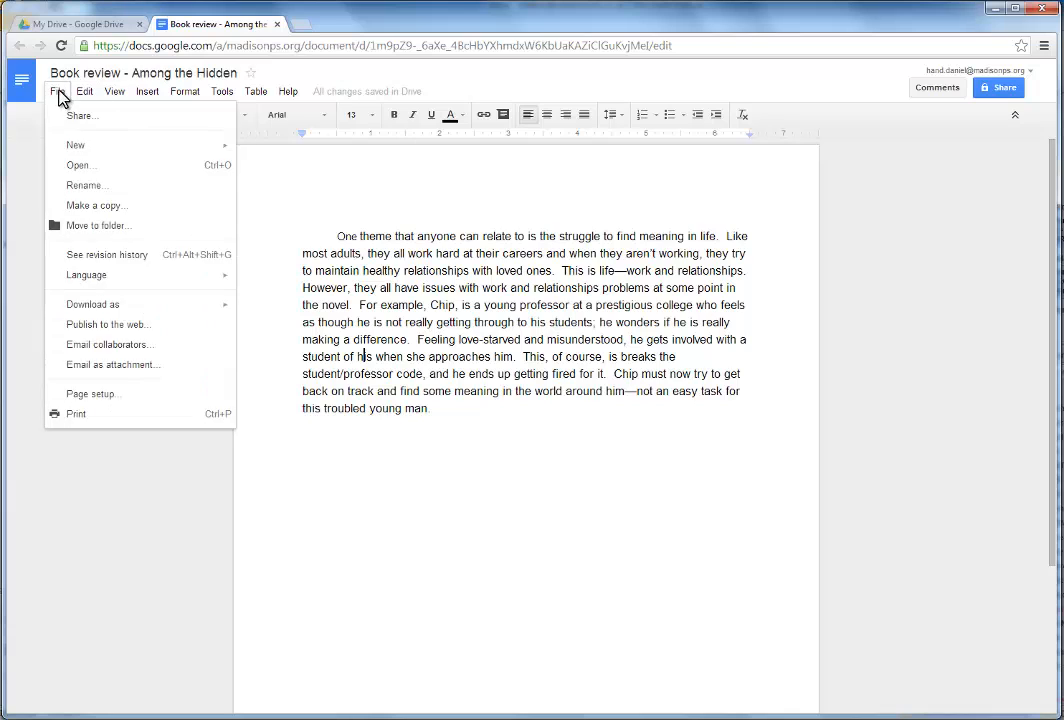
pyautogui.click(62, 91)
pyautogui.click(97, 28)
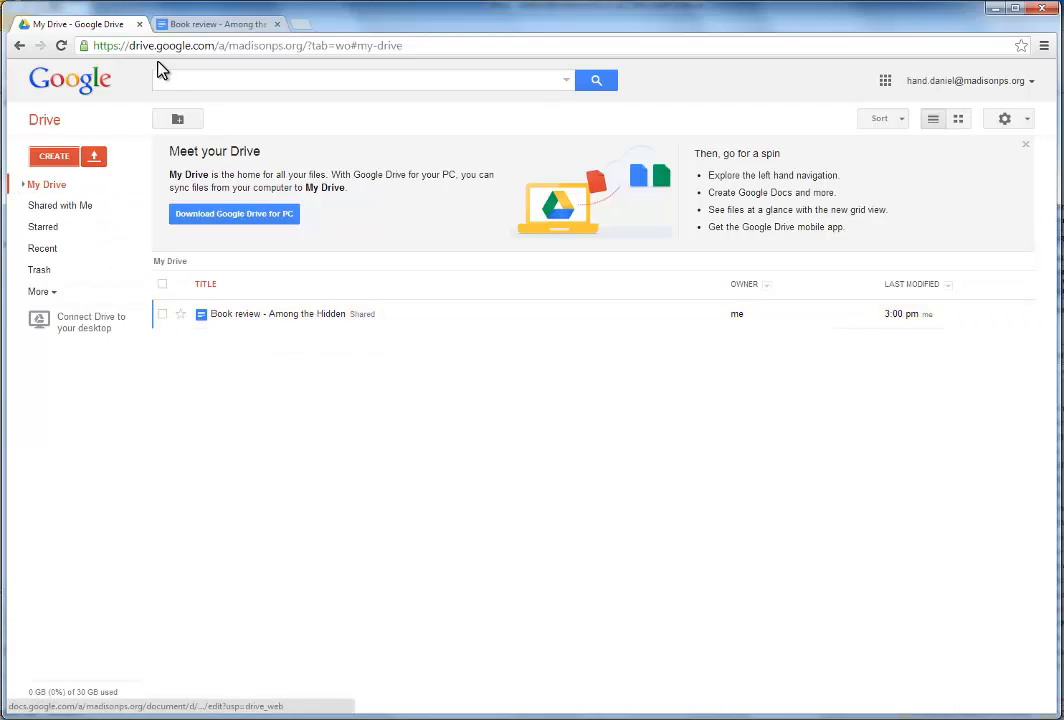
pyautogui.click(190, 30)
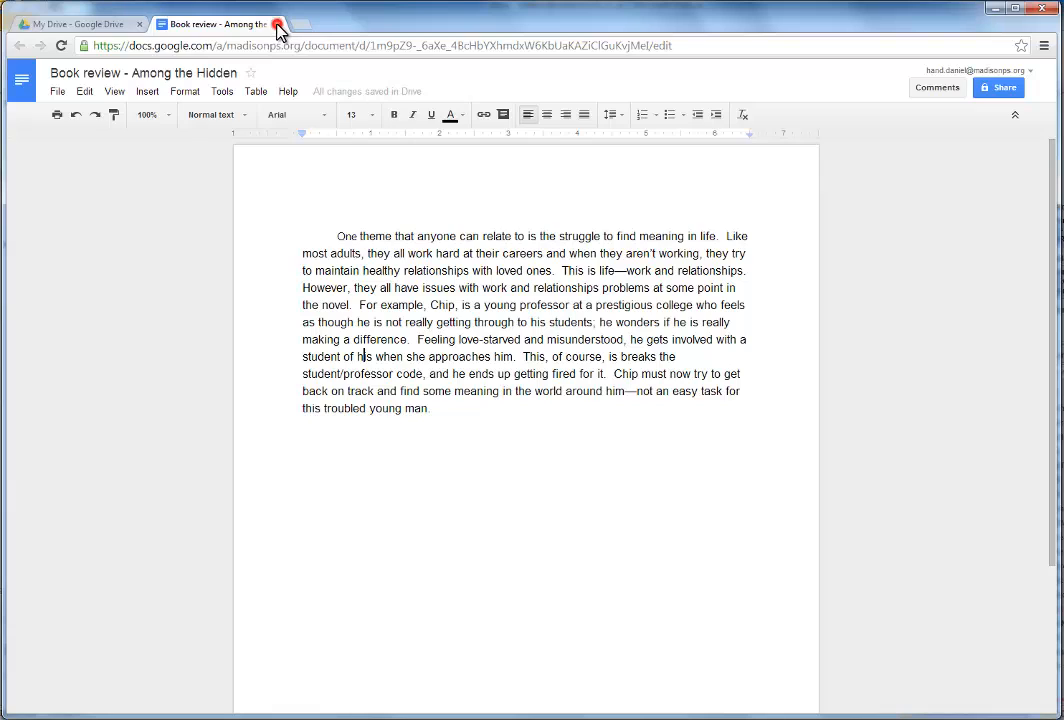
pyautogui.click(276, 25)
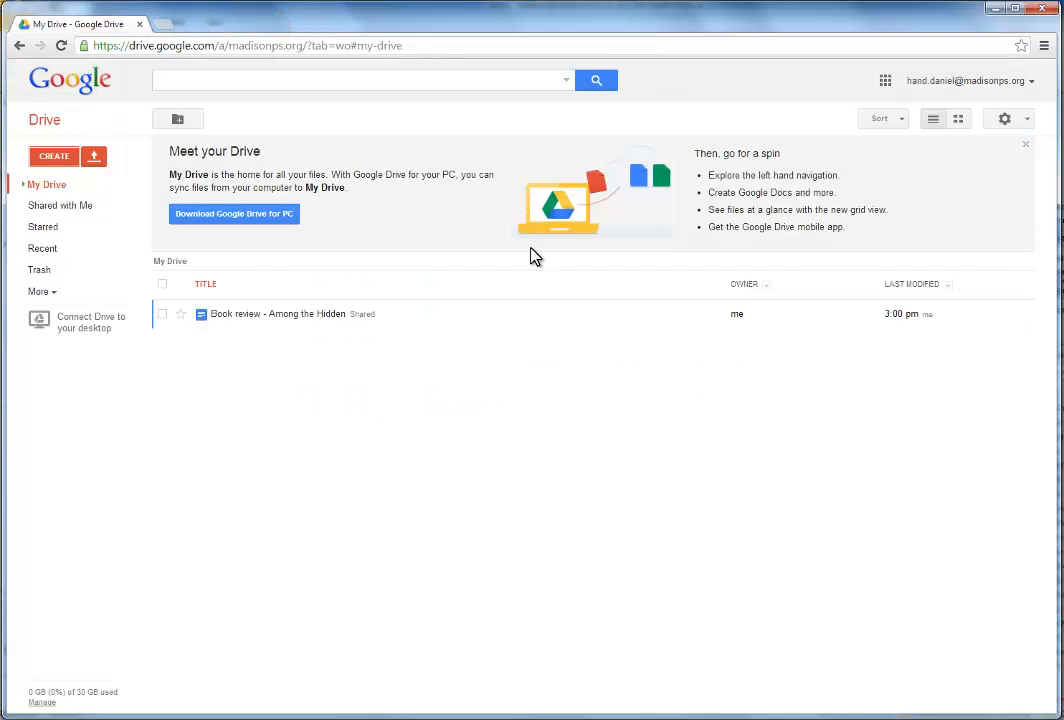
pyautogui.click(289, 315)
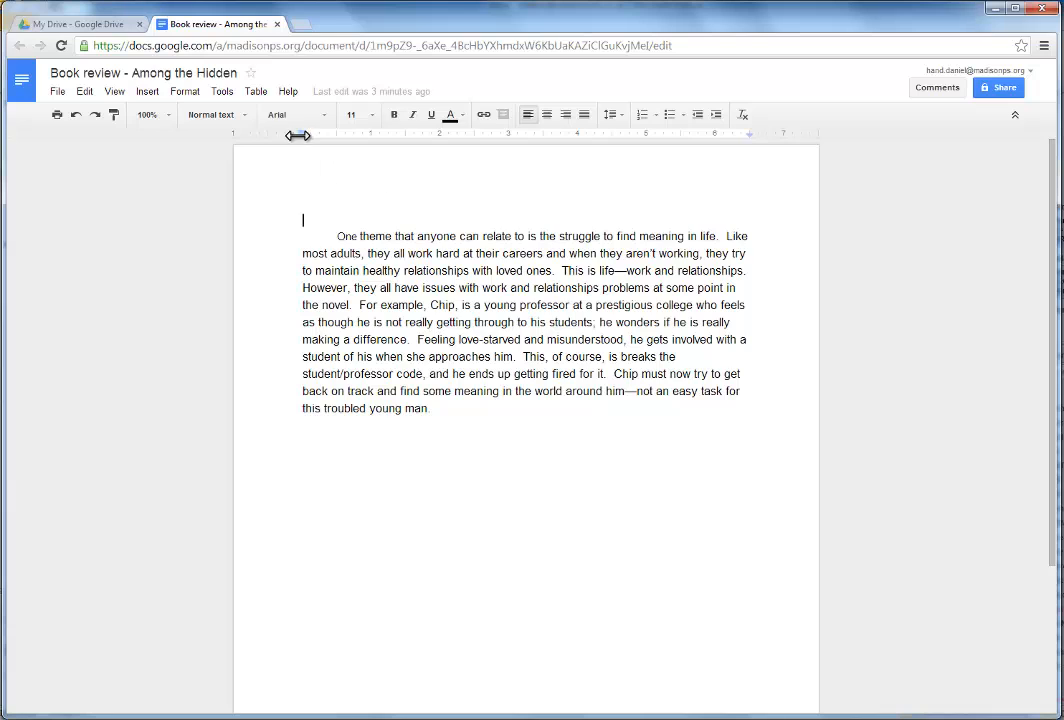
pyautogui.click(278, 24)
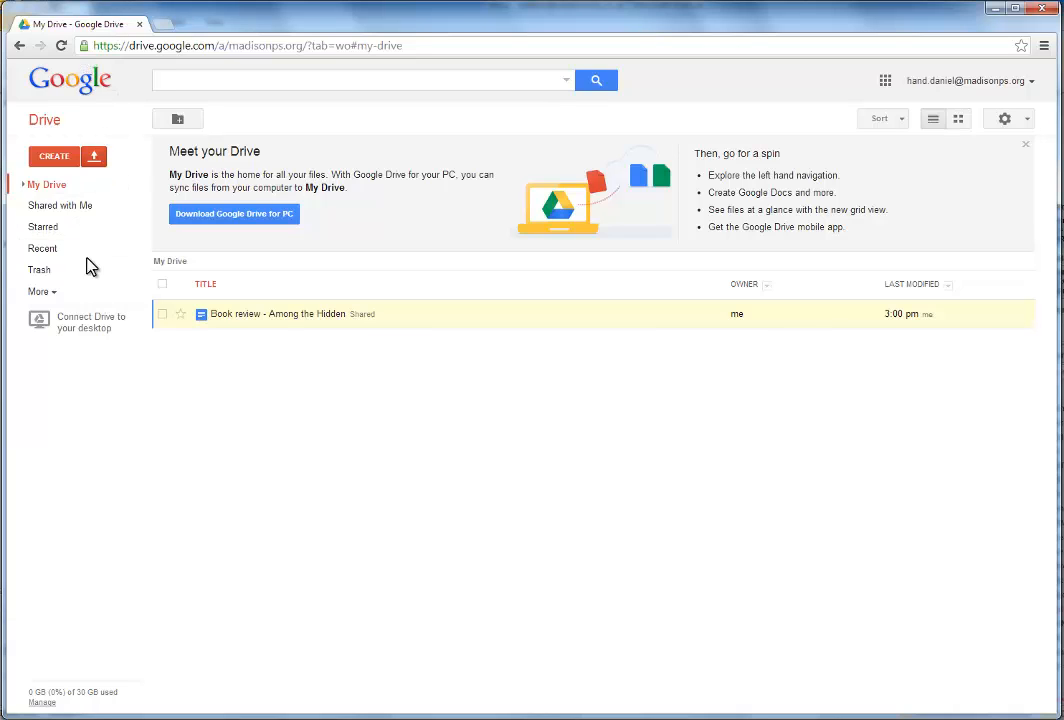
pyautogui.click(234, 316)
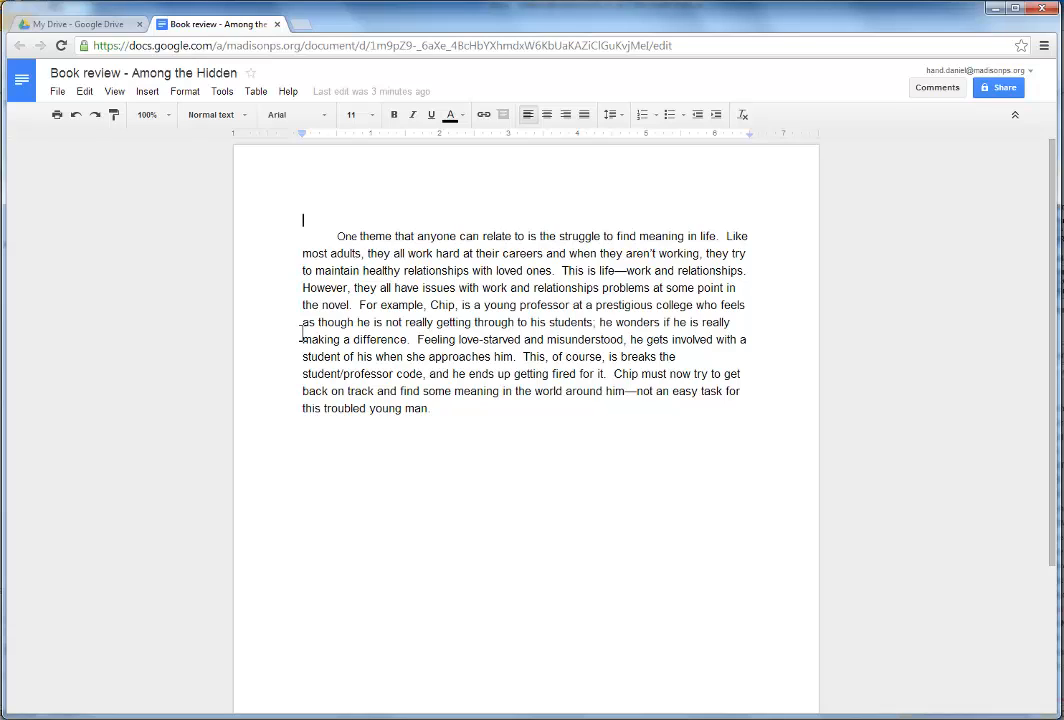
# Capitalize the 'i' so the line reads 'One thing I liked'
pyautogui.click(467, 453)
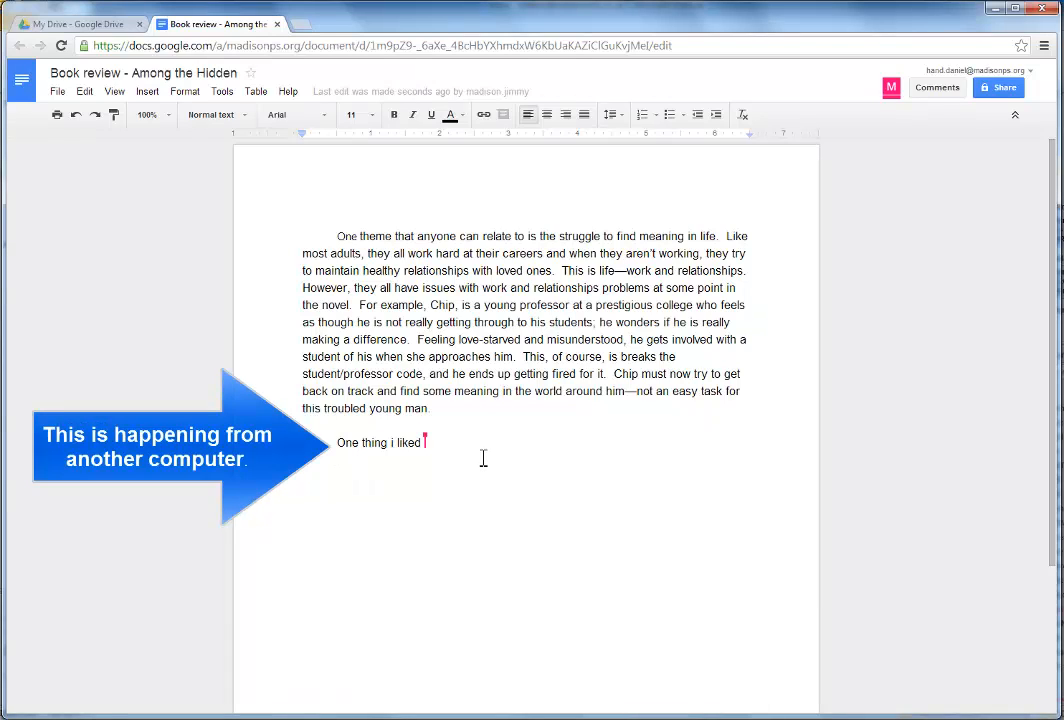
pyautogui.click(395, 447)
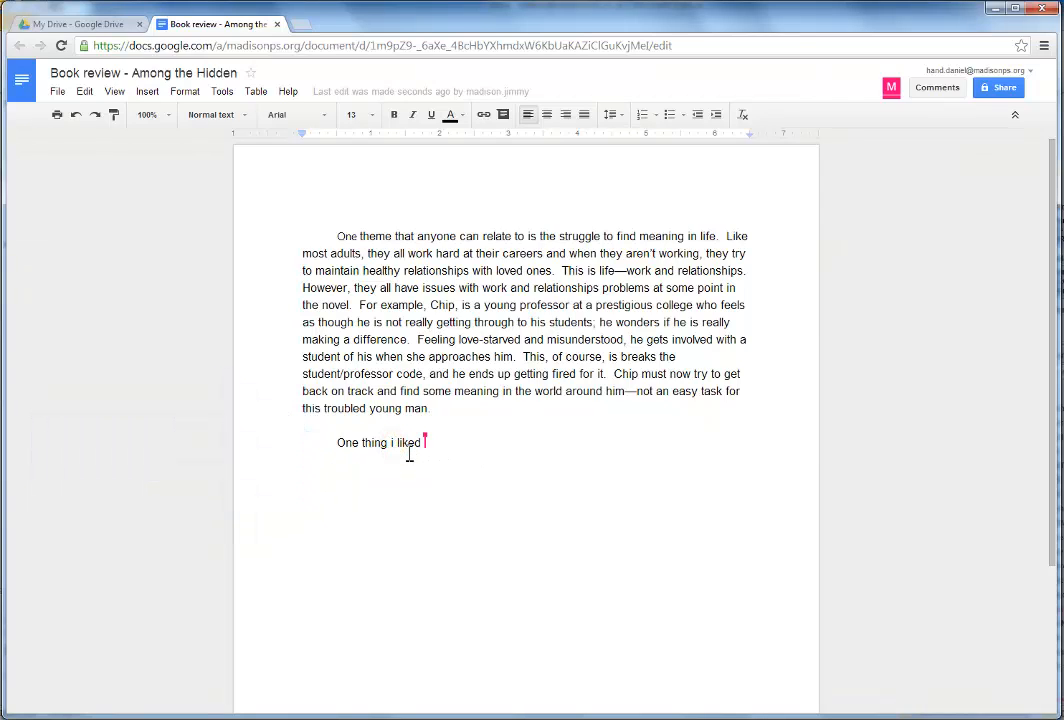
pyautogui.press('BackSpace')
pyautogui.write('II')
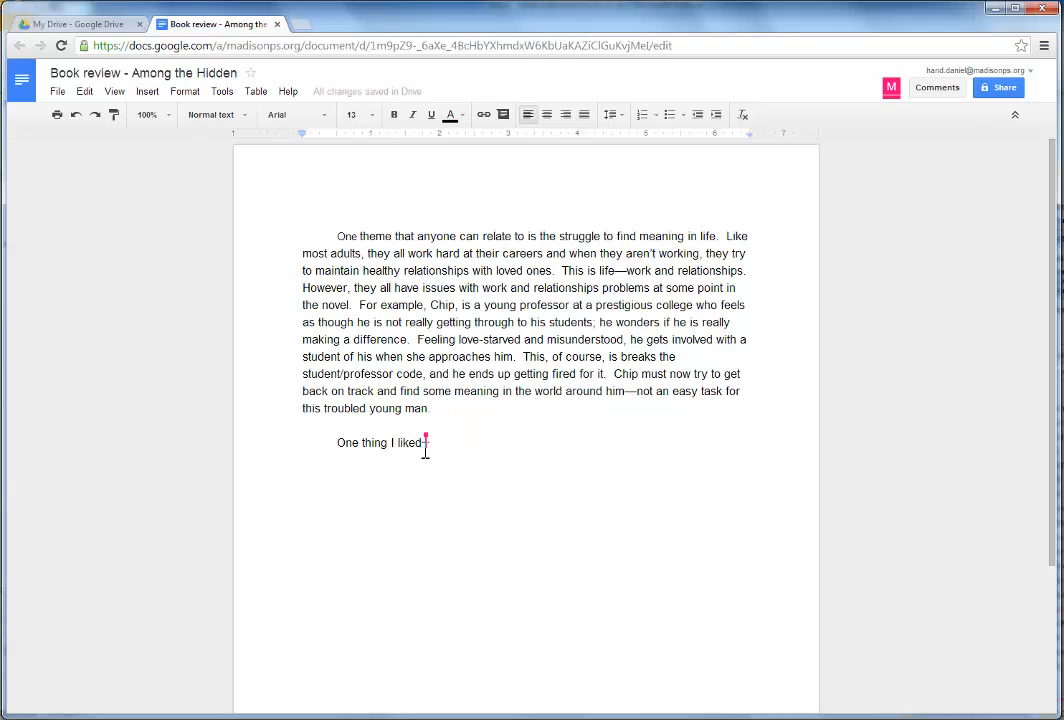
# Delete the Chip example sentences through 'young man.', then close and reopen the document from Drive
pyautogui.click(424, 444)
pyautogui.moveTo(359, 305); pyautogui.dragTo(452, 408)
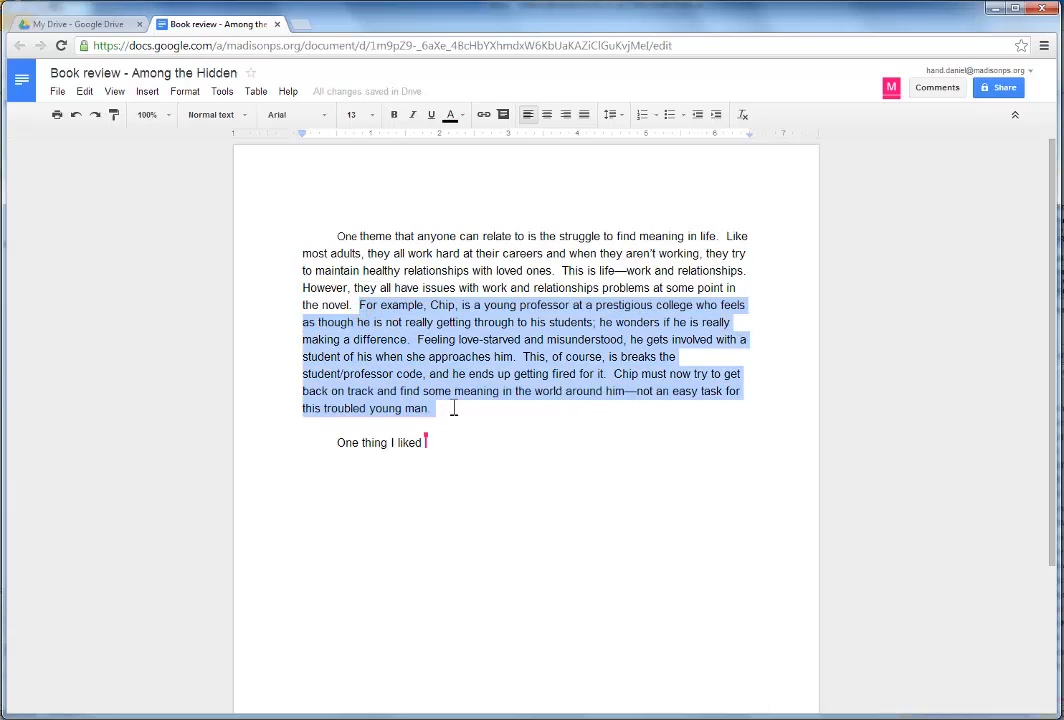
pyautogui.press('BackSpace')
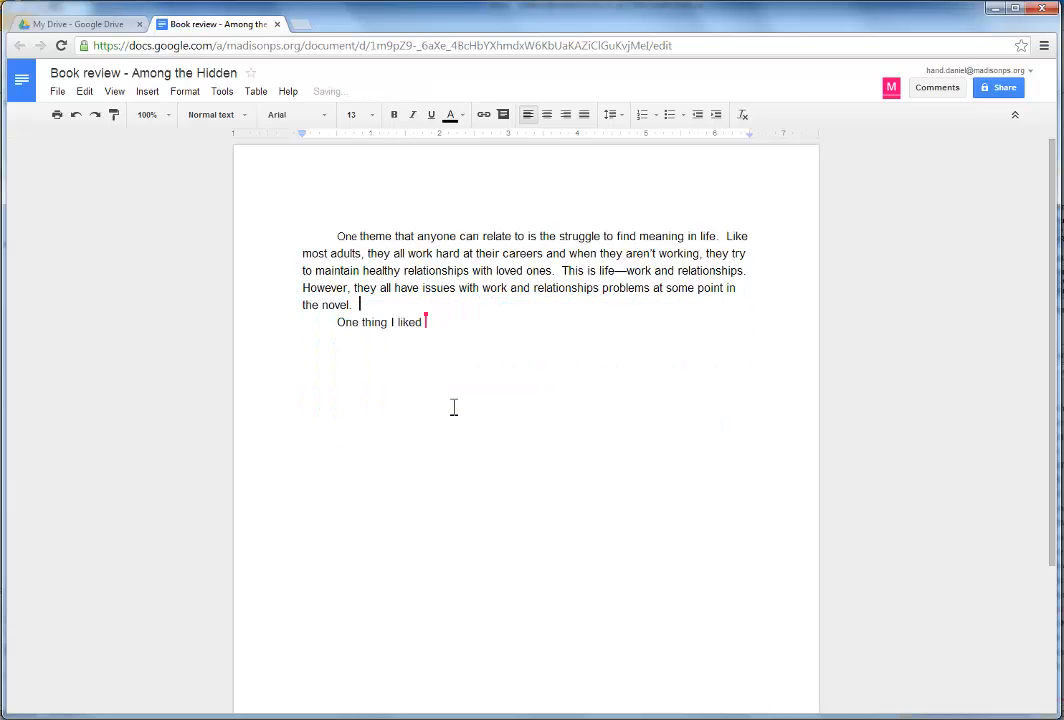
pyautogui.click(275, 27)
pyautogui.click(283, 316)
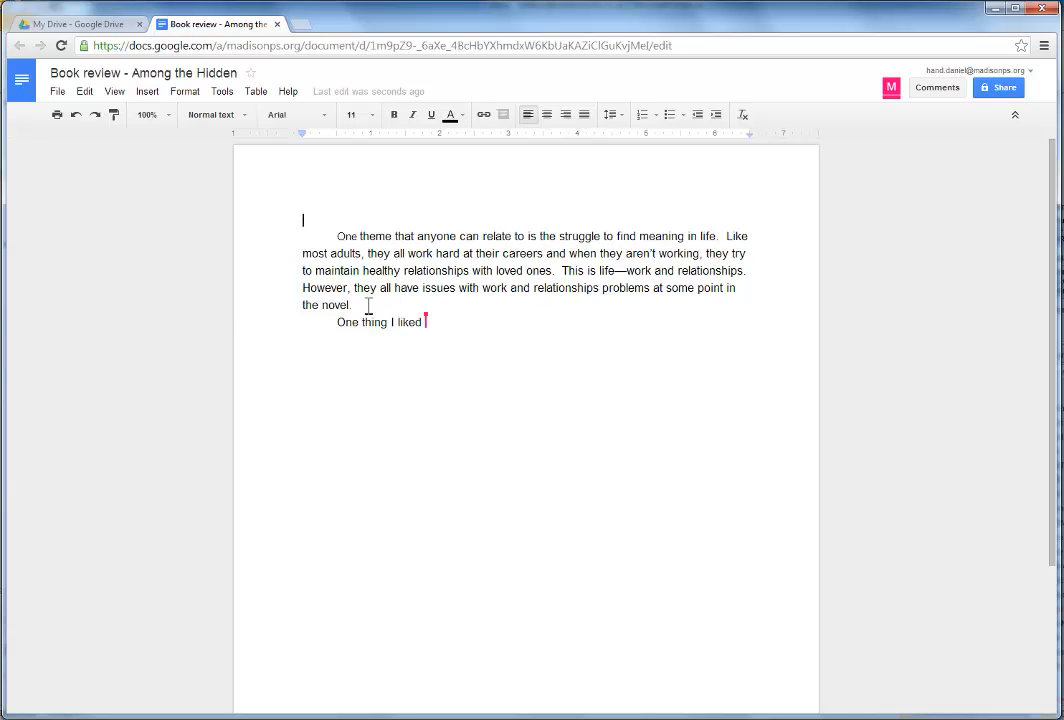
# Restore the Today 3:03 PM revision from revision history, bringing back the Chip example sentences
pyautogui.click(58, 93)
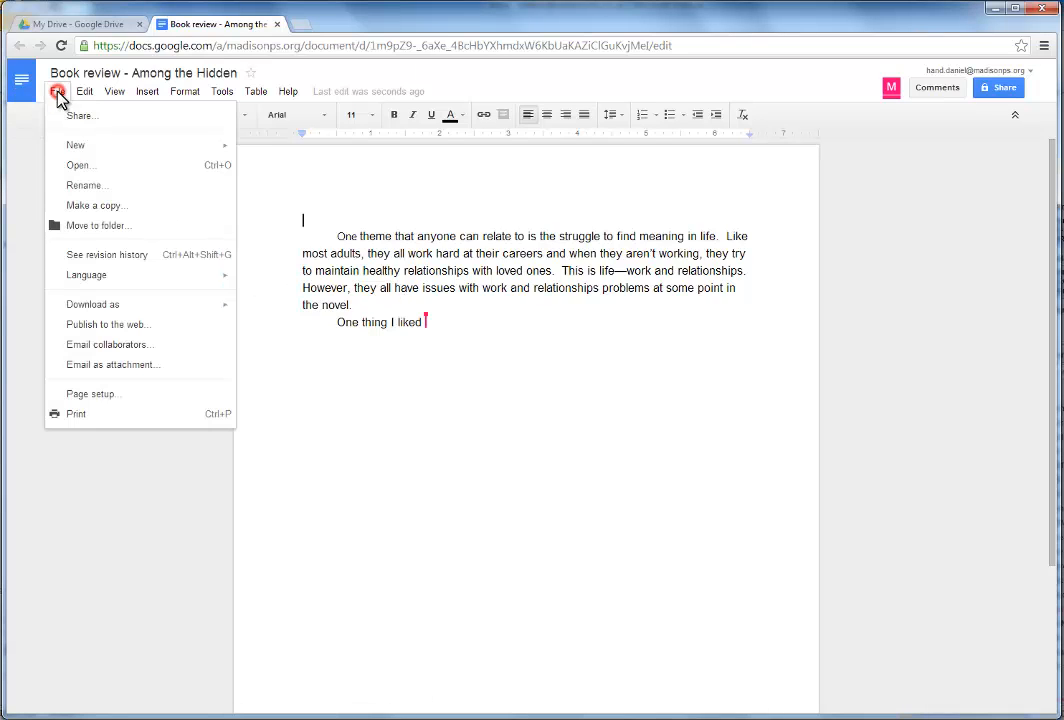
pyautogui.click(90, 256)
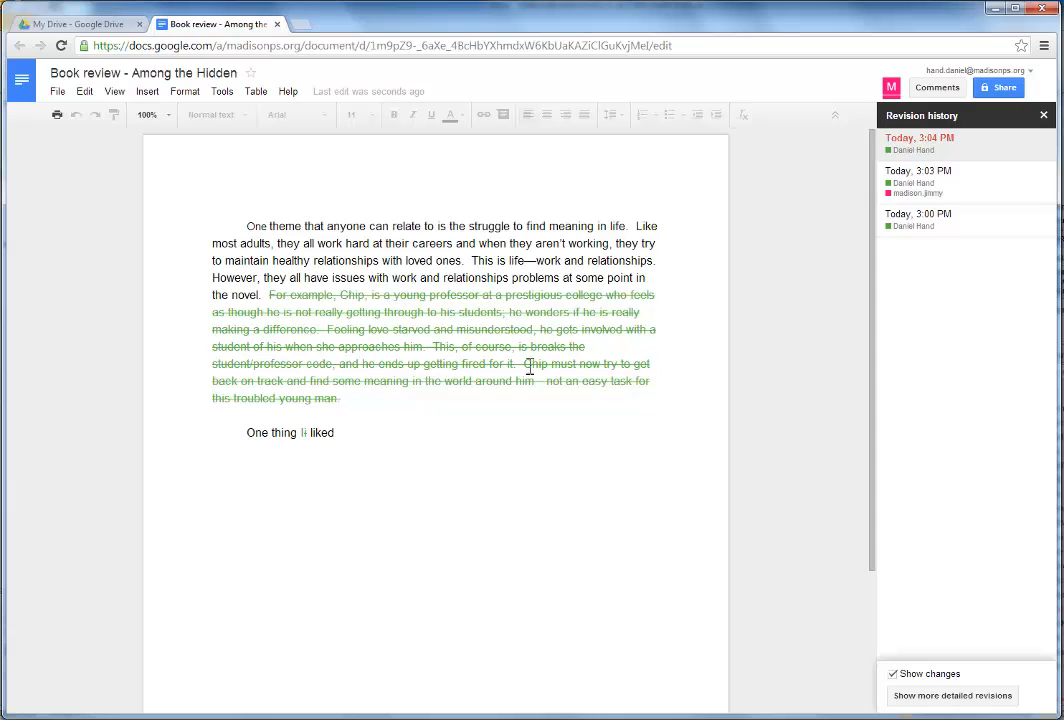
pyautogui.click(939, 225)
pyautogui.click(926, 178)
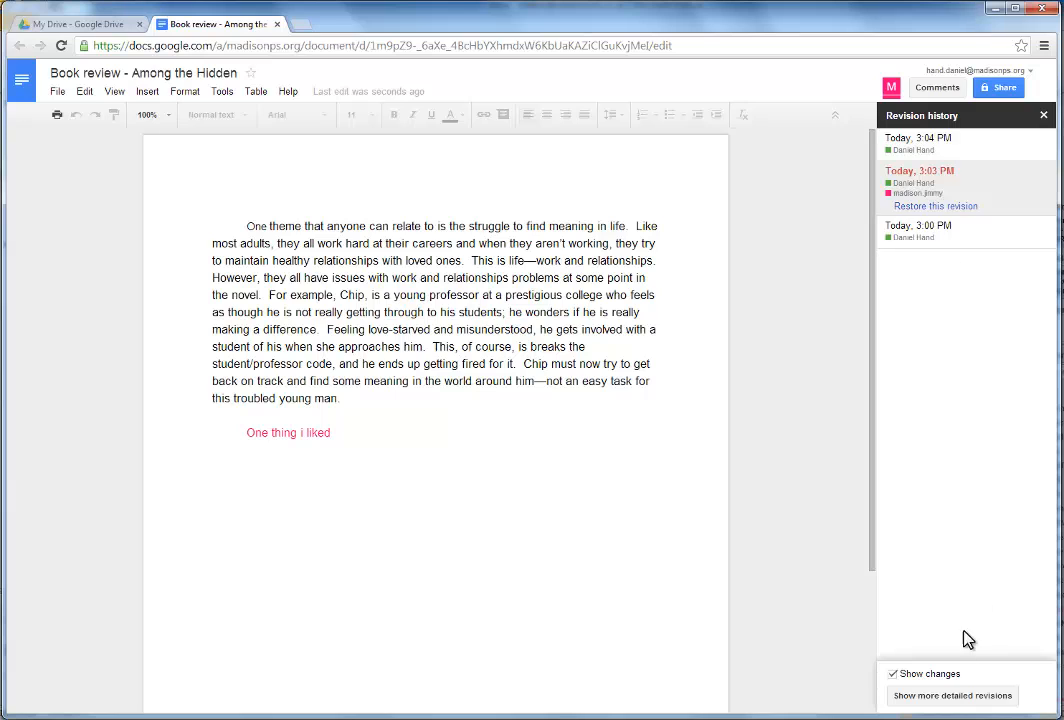
pyautogui.click(976, 700)
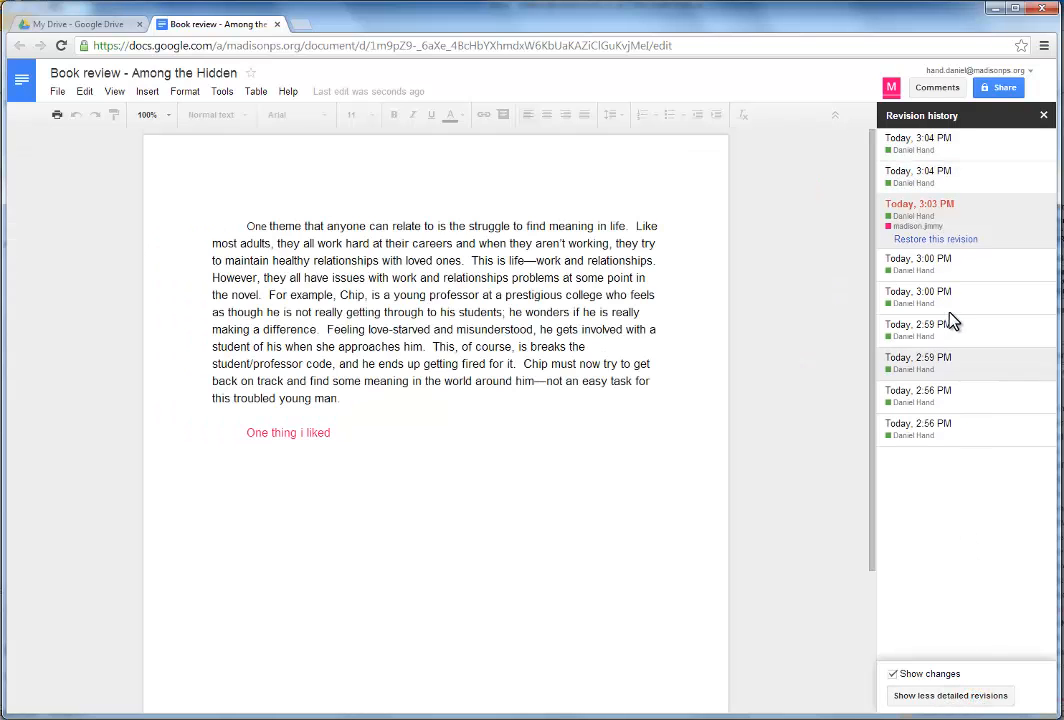
pyautogui.click(935, 306)
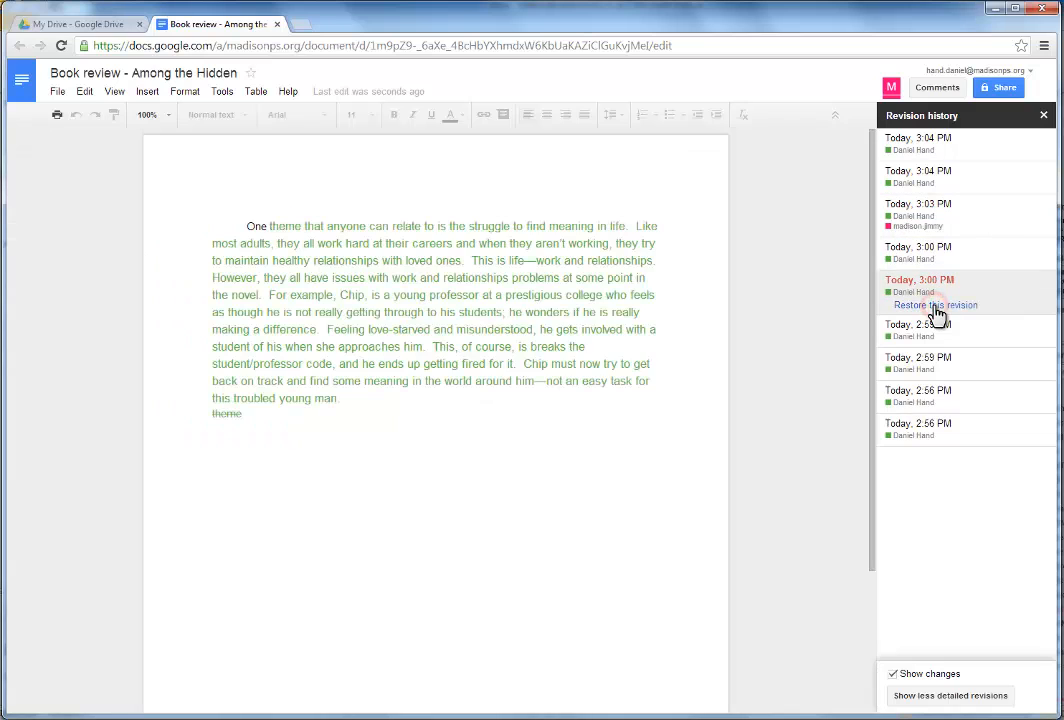
pyautogui.click(927, 222)
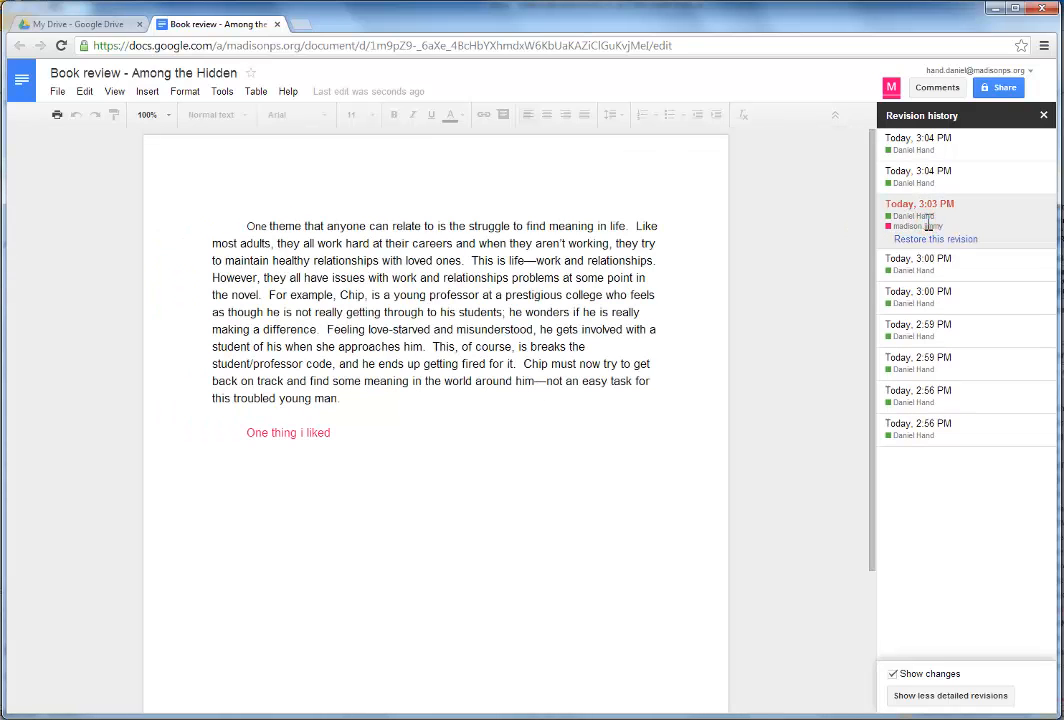
pyautogui.click(946, 241)
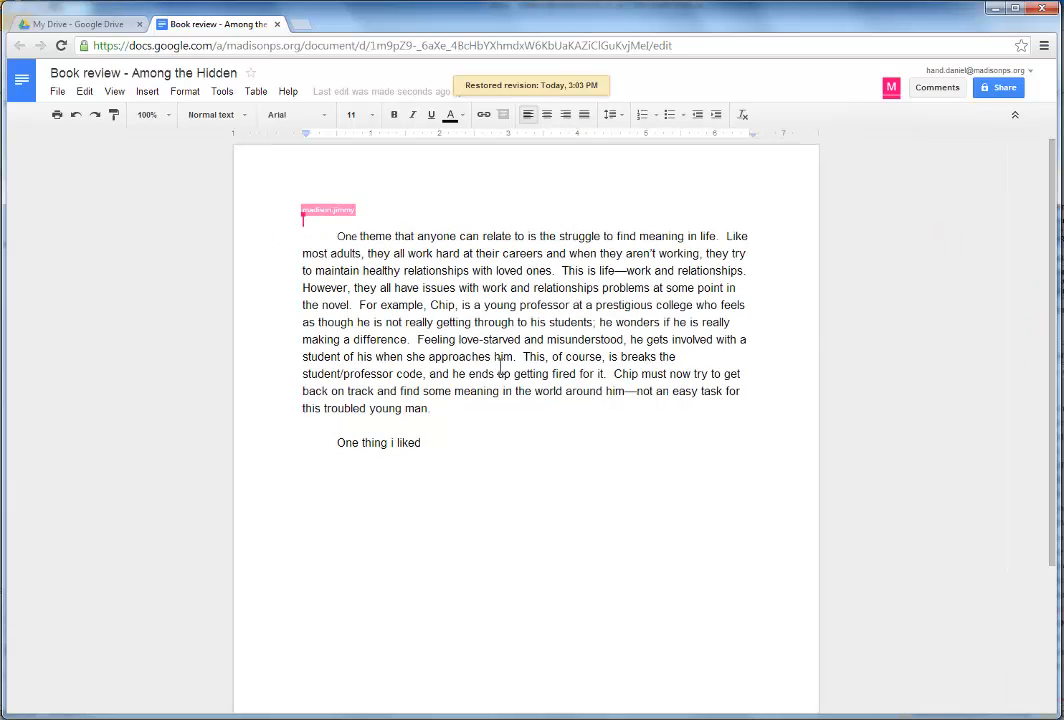
pyautogui.click(475, 356)
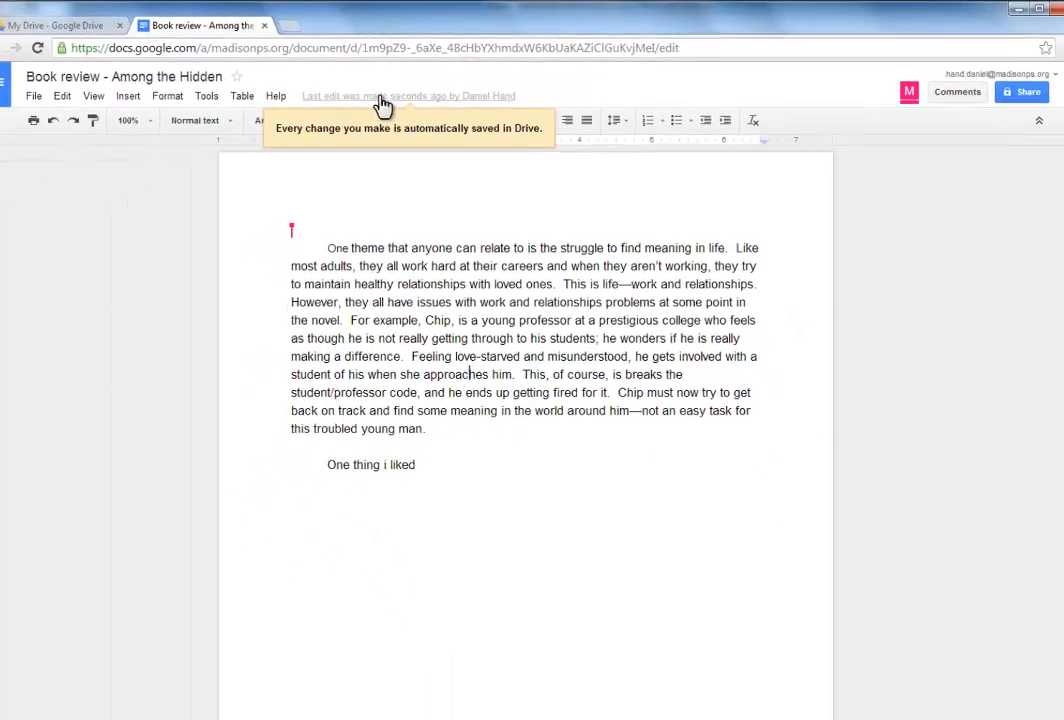
pyautogui.click(390, 104)
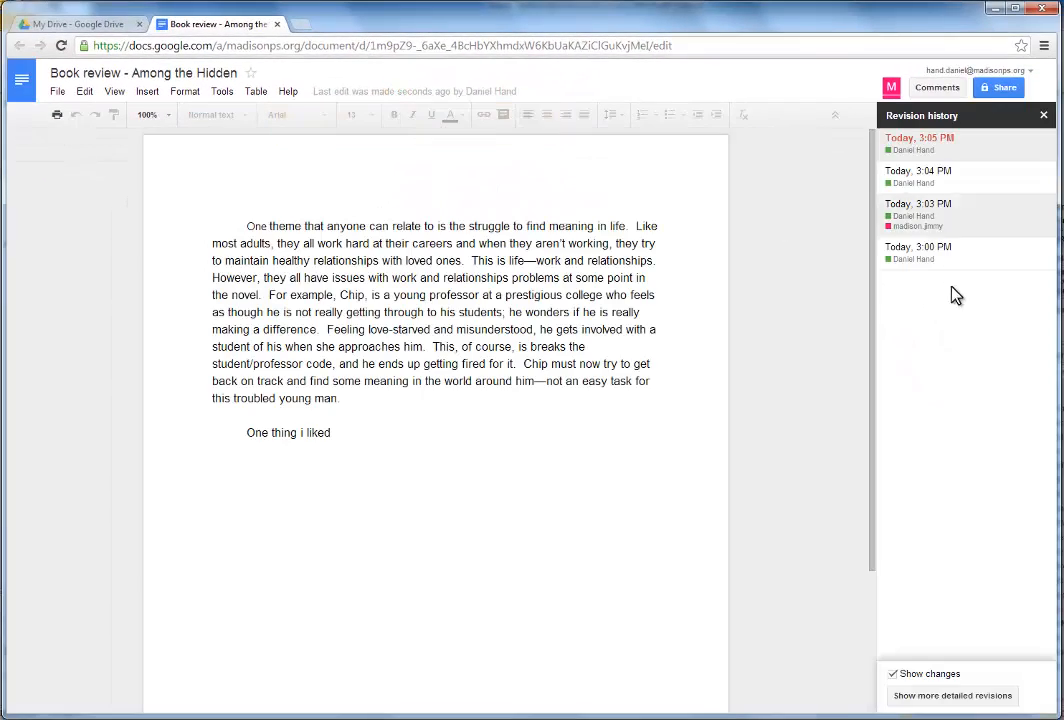
pyautogui.click(1043, 115)
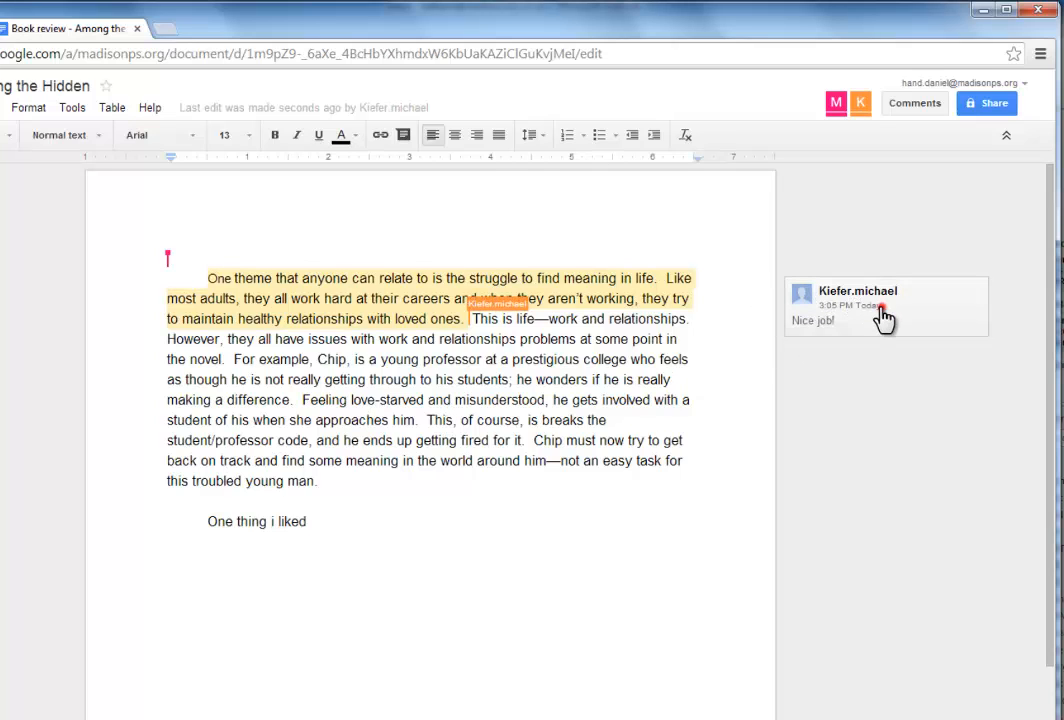
# Post a 'Thanks!' reply to the collaborator's 'Nice job!' comment on the opening sentences
pyautogui.click(851, 322)
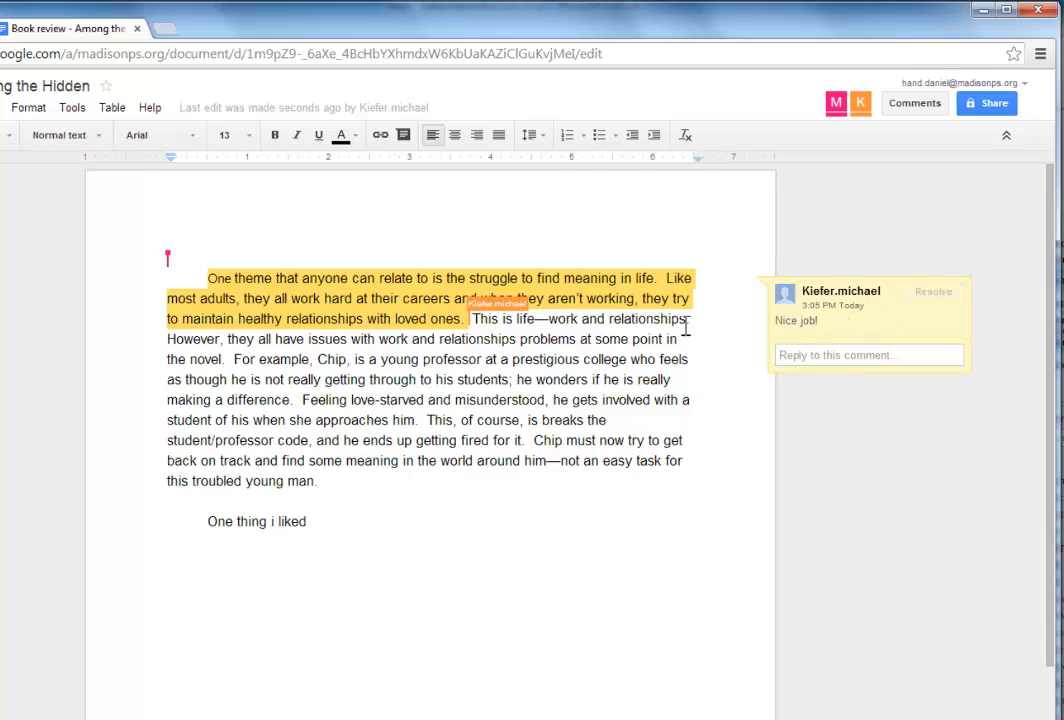
pyautogui.click(893, 325)
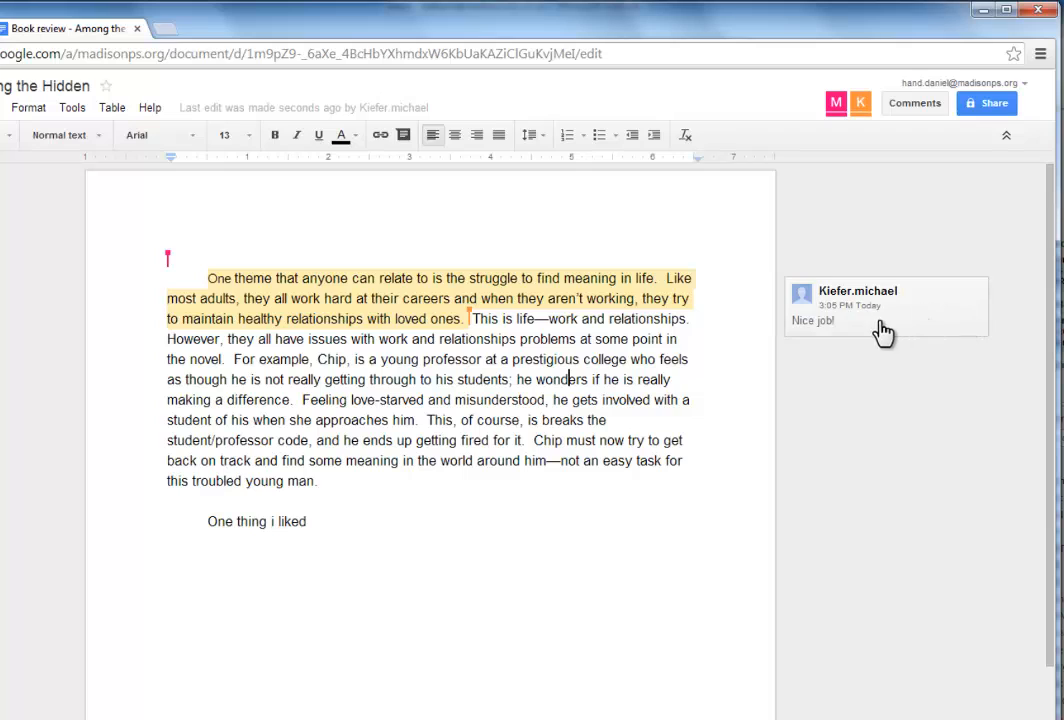
pyautogui.click(886, 325)
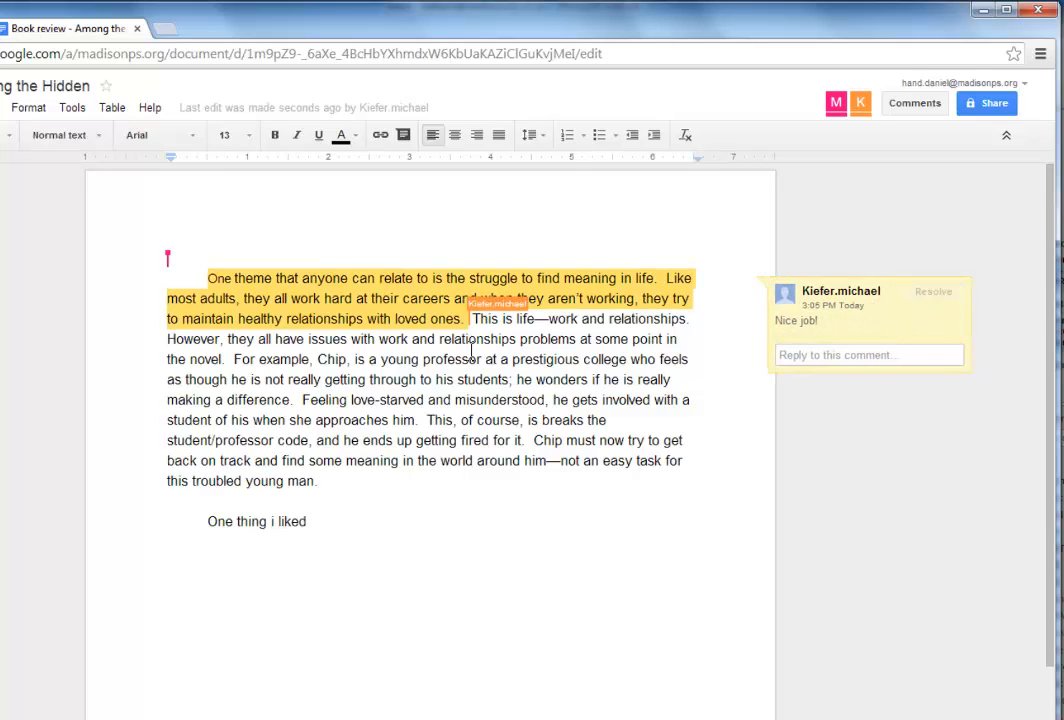
pyautogui.click(485, 399)
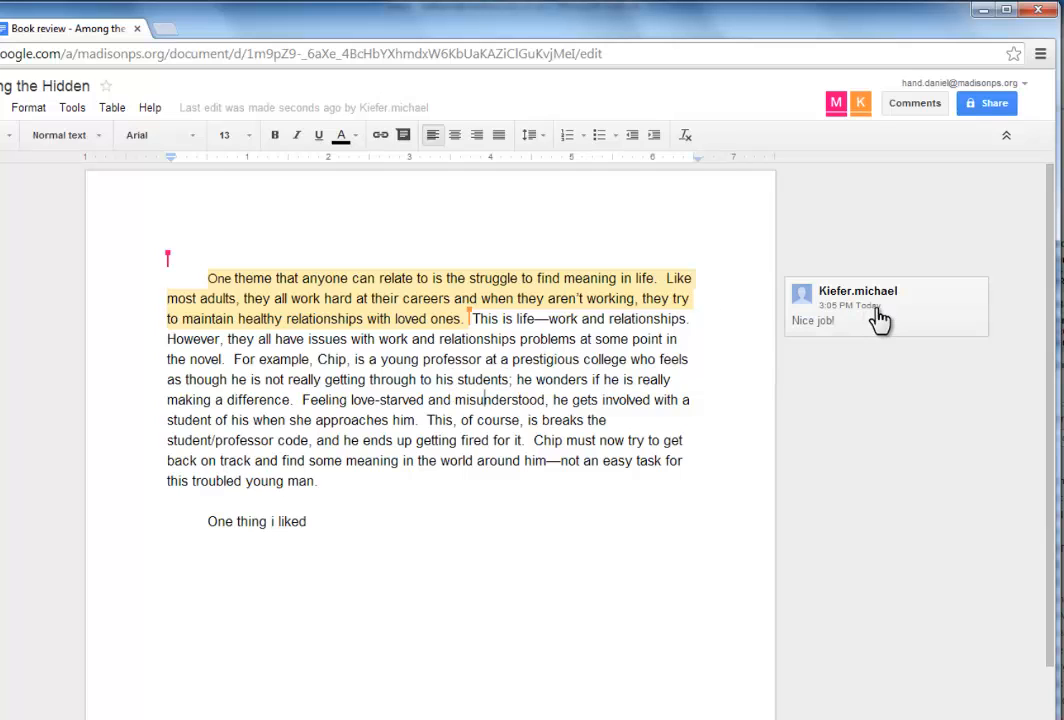
pyautogui.click(910, 315)
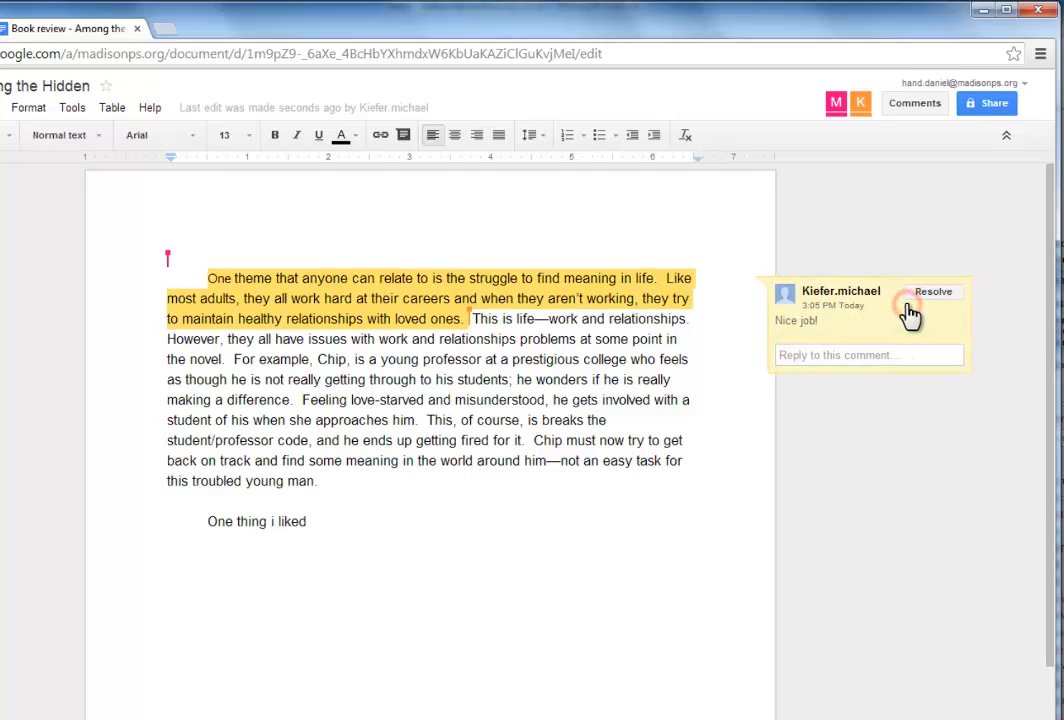
pyautogui.click(850, 356)
pyautogui.write('Thanks!')
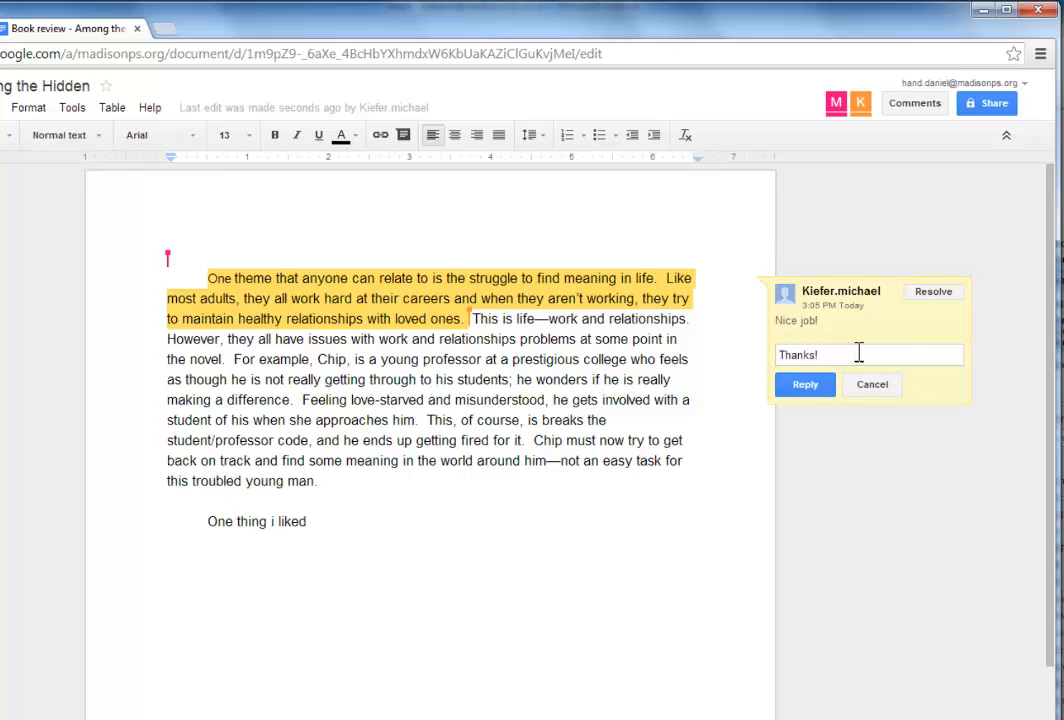
pyautogui.click(803, 386)
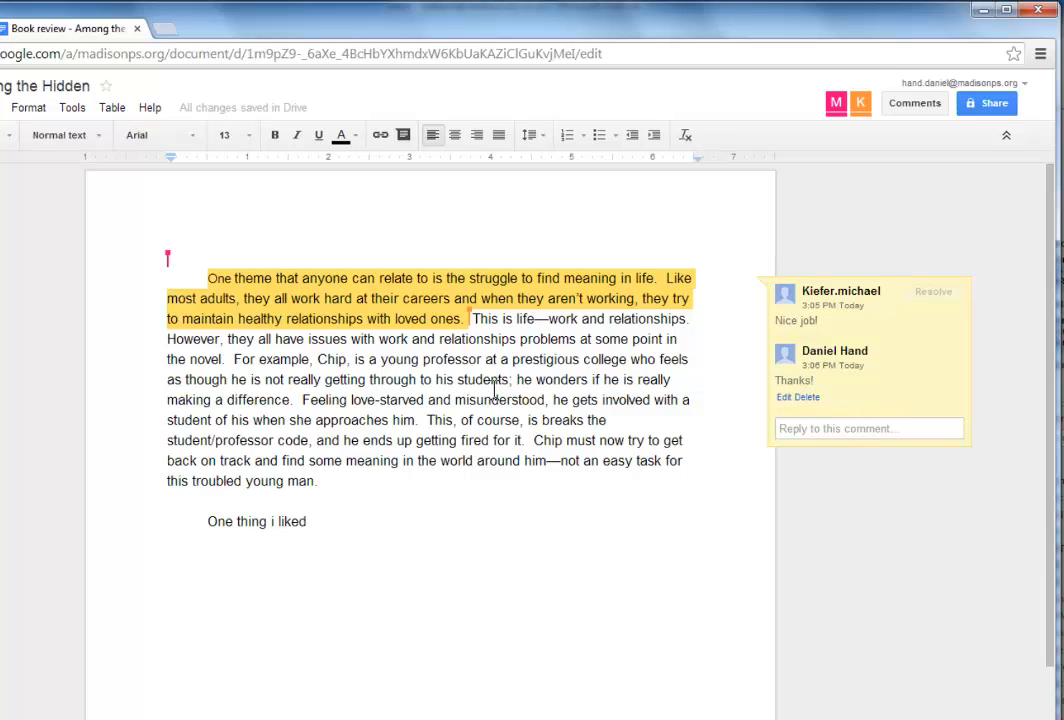
pyautogui.click(452, 373)
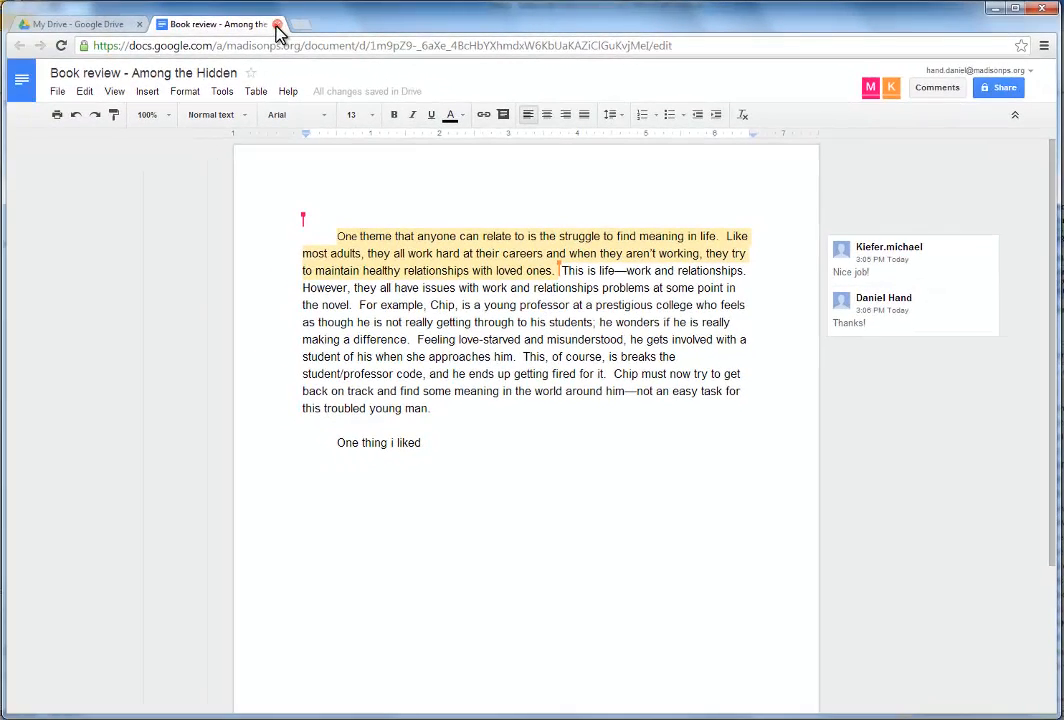
# Close the book review and show Drive's Shared with Me files, listing Notes for book review
pyautogui.click(277, 24)
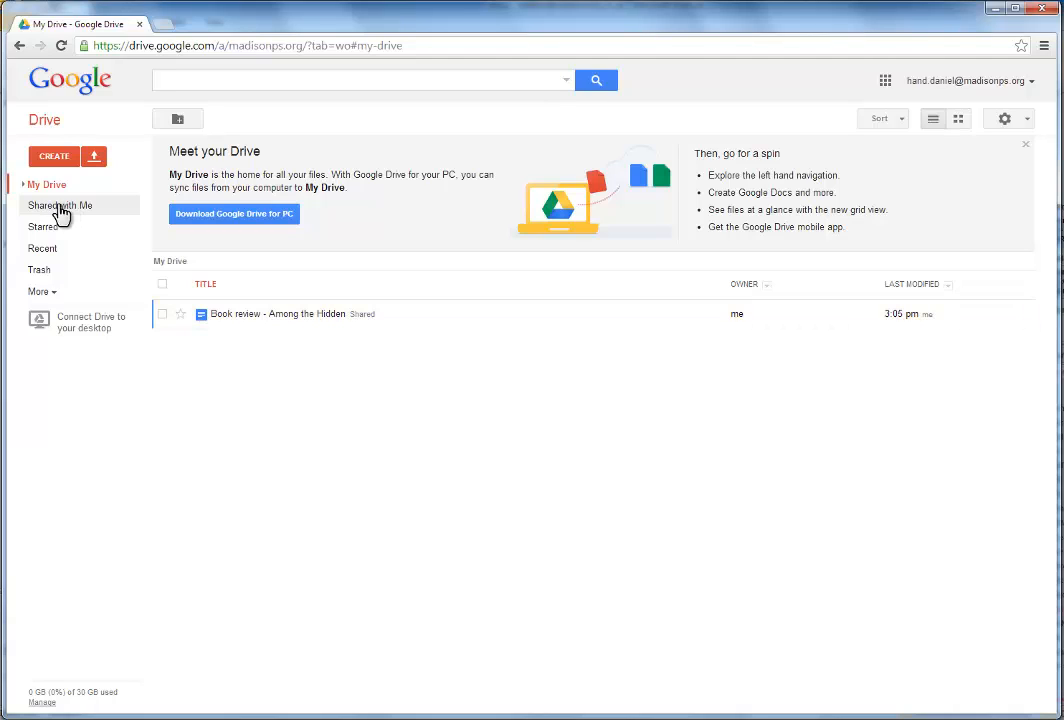
pyautogui.click(53, 206)
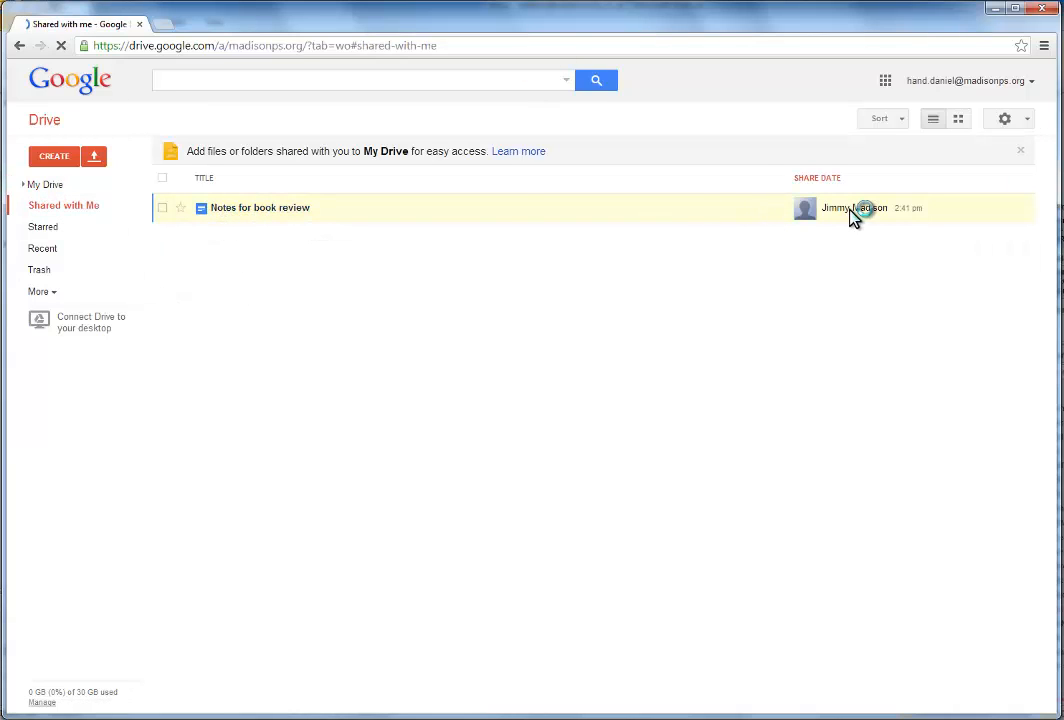
# Open Notes for book review and comment on the 'something about freedom' bullet, suggesting 'Without freedom, life is meaningless.'
pyautogui.moveTo(850, 218)
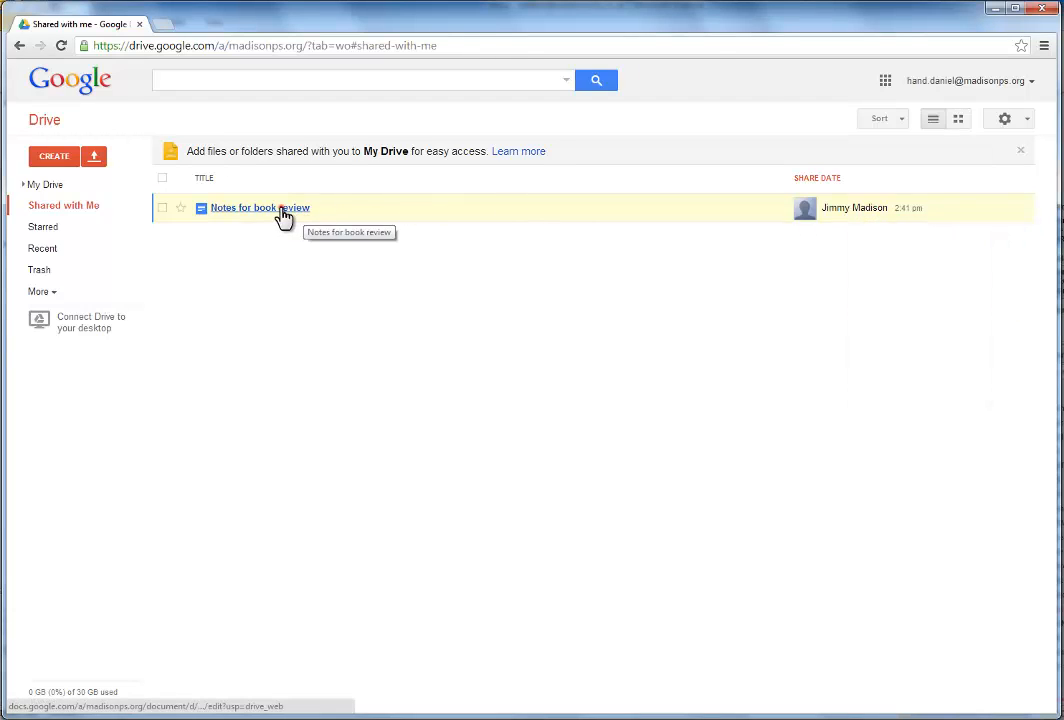
pyautogui.click(281, 210)
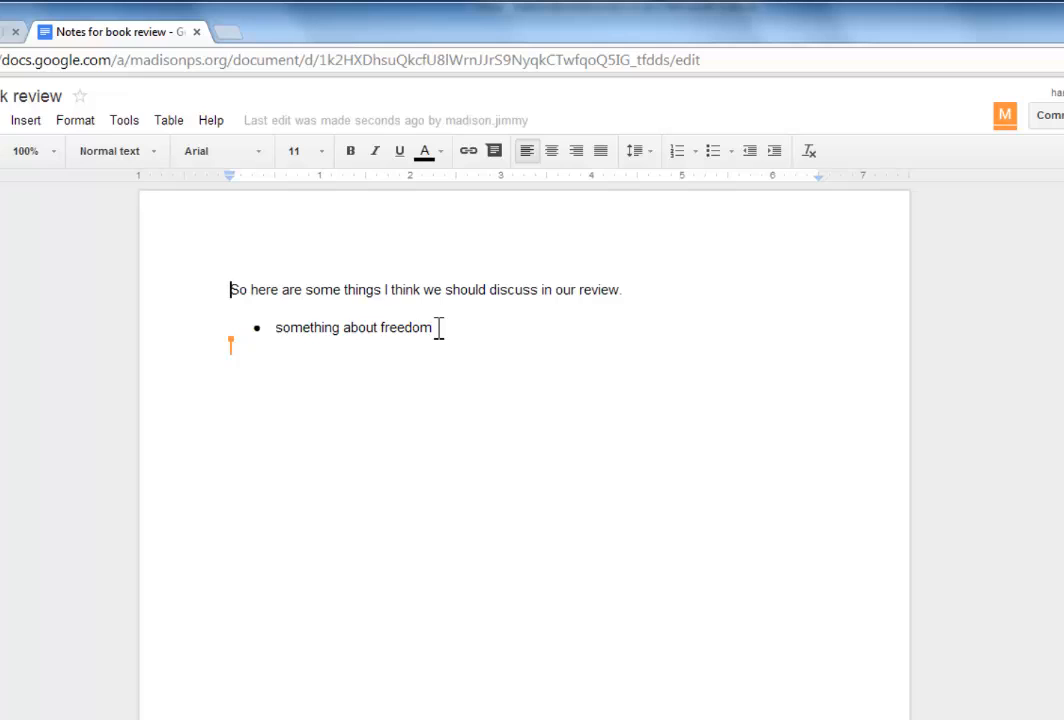
pyautogui.moveTo(435, 328); pyautogui.dragTo(279, 330)
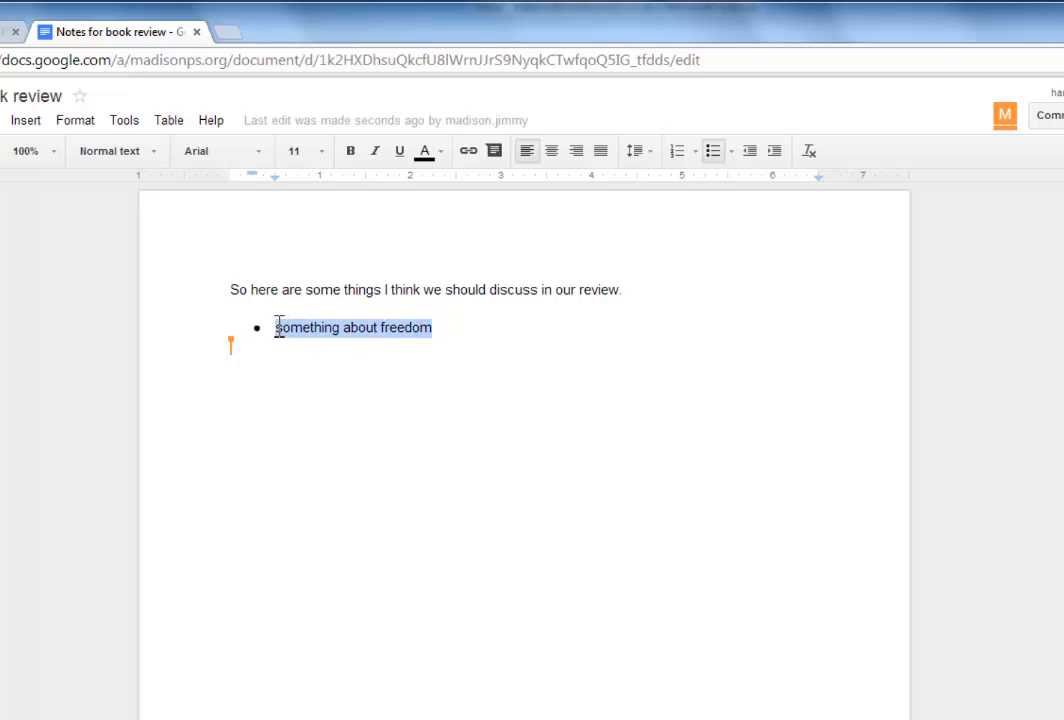
pyautogui.rightClick(362, 334)
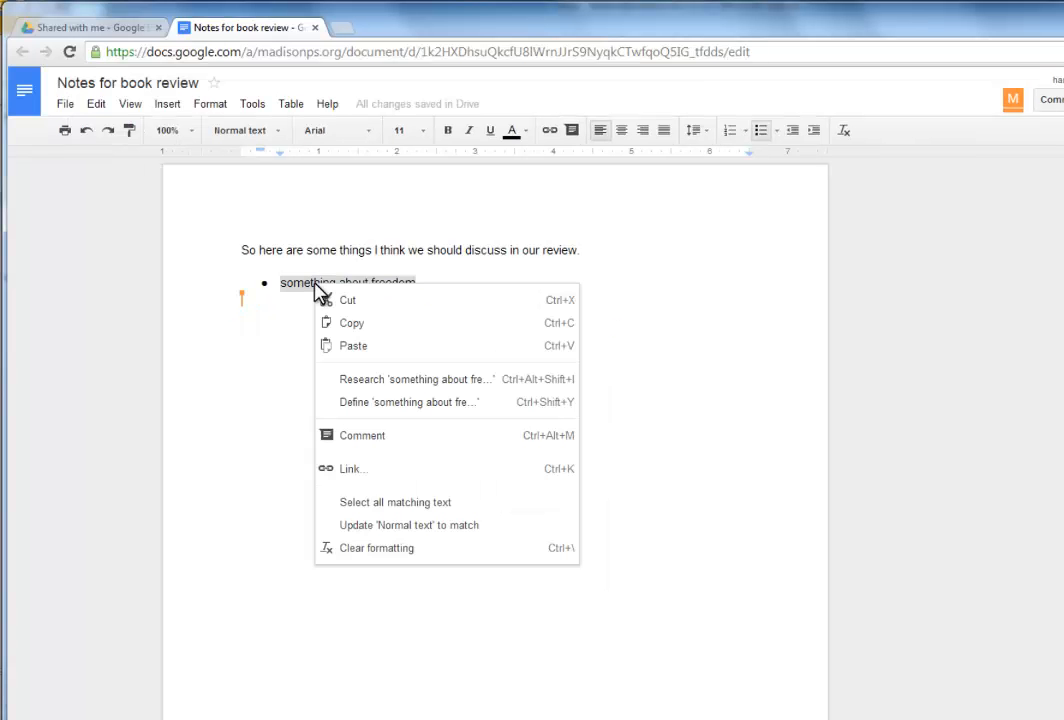
pyautogui.click(357, 435)
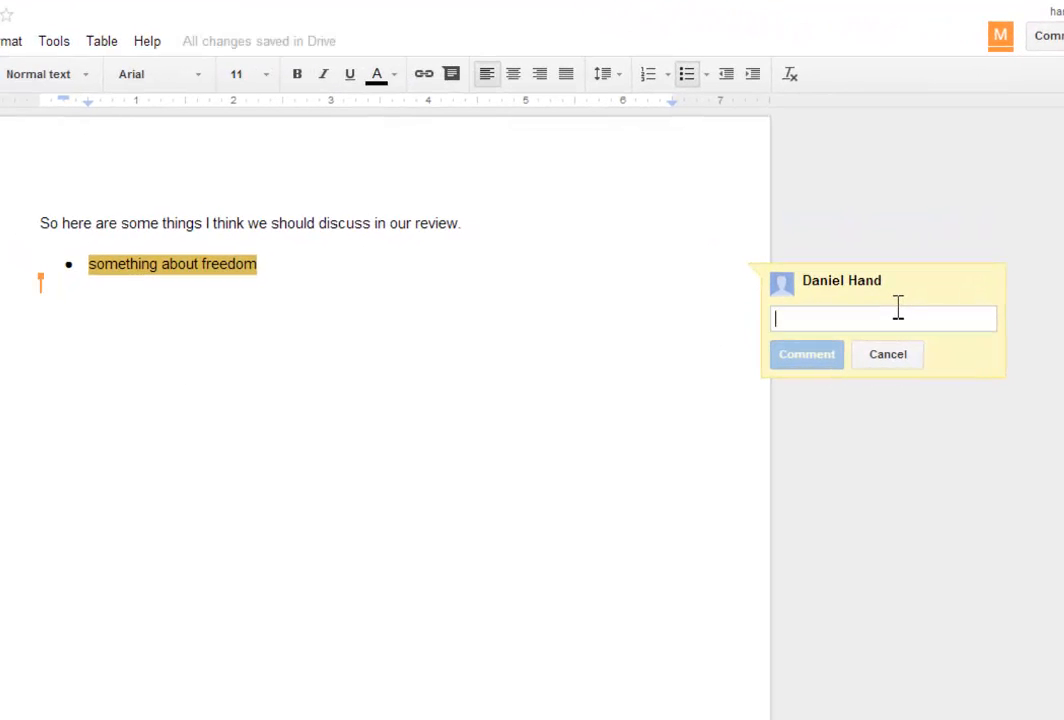
pyautogui.write('We need to be ')
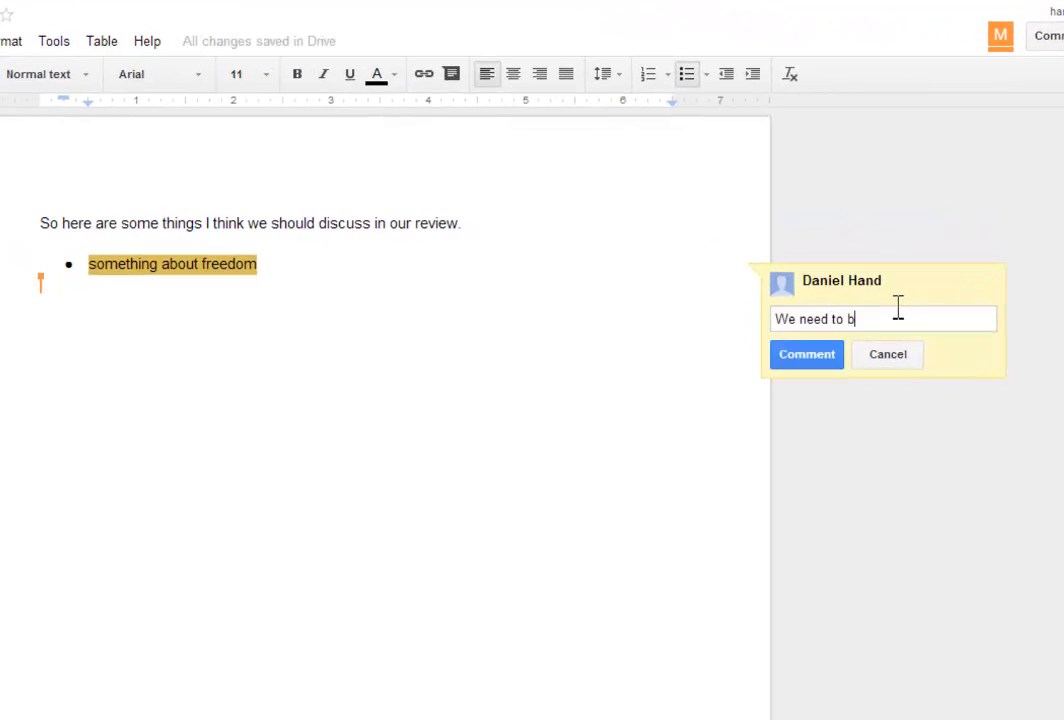
pyautogui.write('more specific...how about "Without freedom, life is meaningless.')
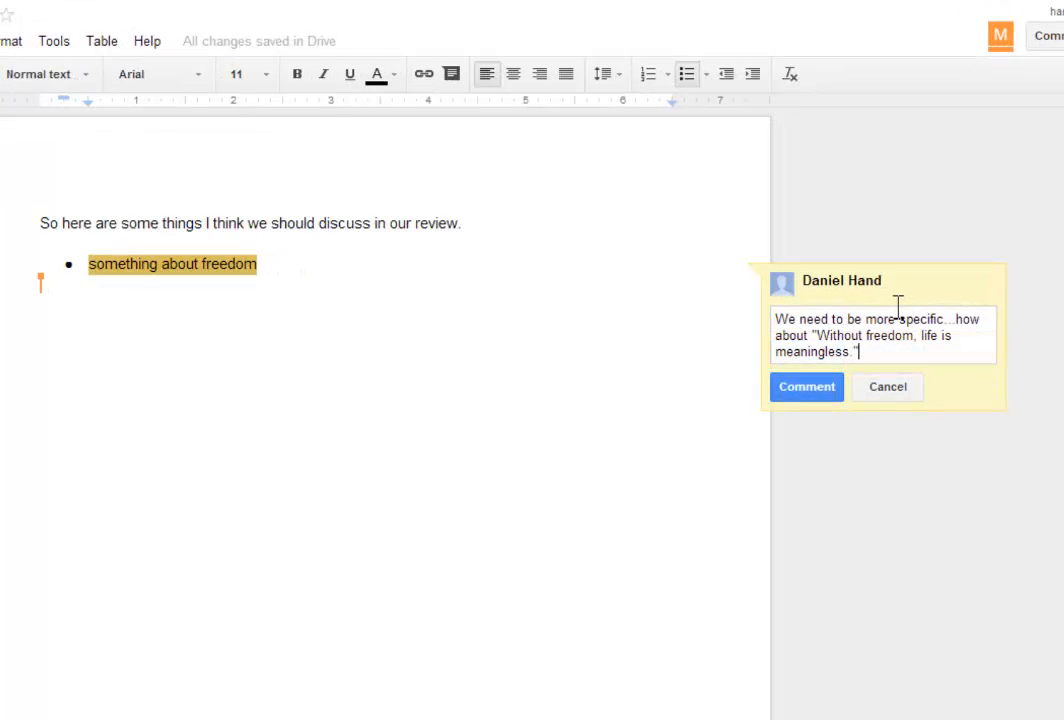
pyautogui.click(808, 387)
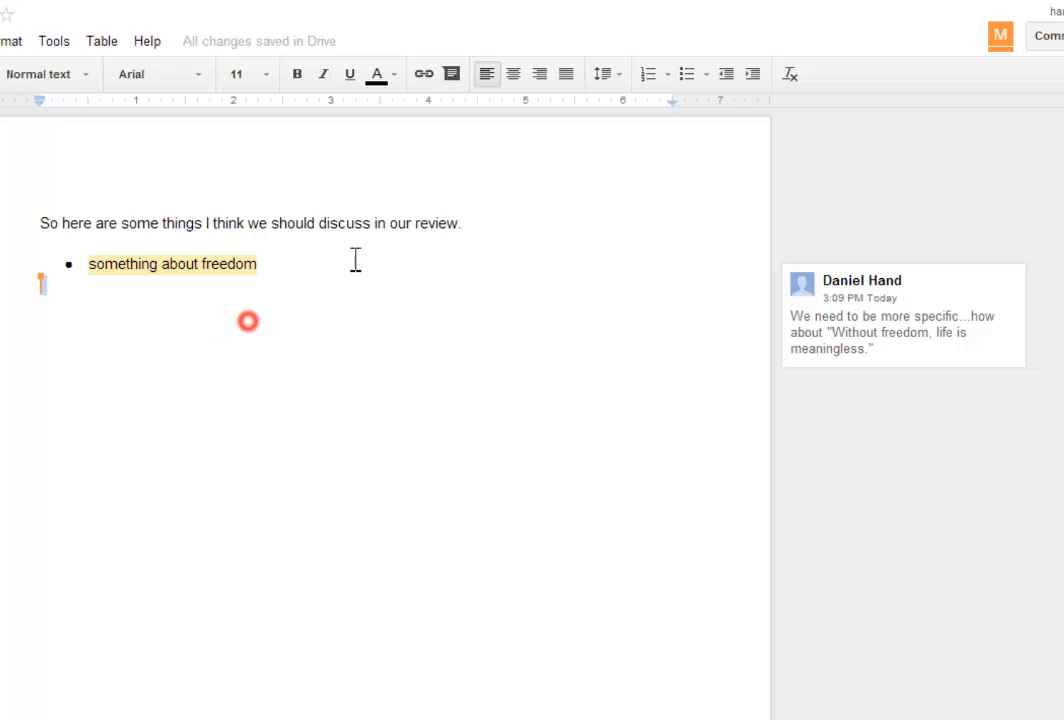
pyautogui.click(280, 292)
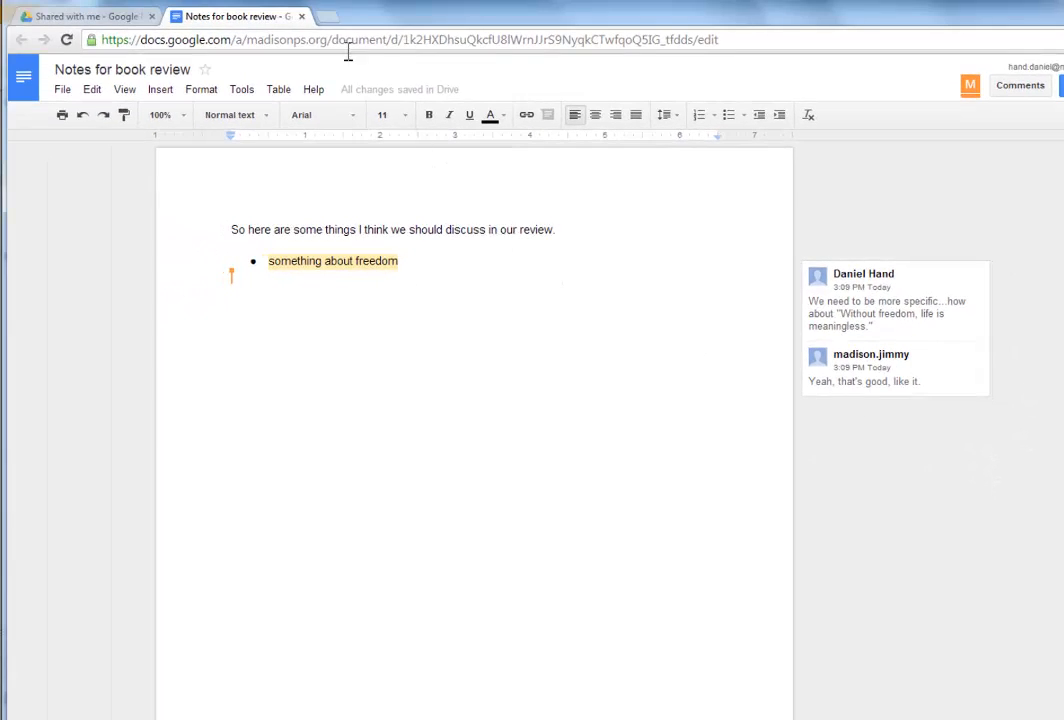
# Close the notes document and reopen 'Book review - Among the Hidden' from My Drive
pyautogui.click(301, 17)
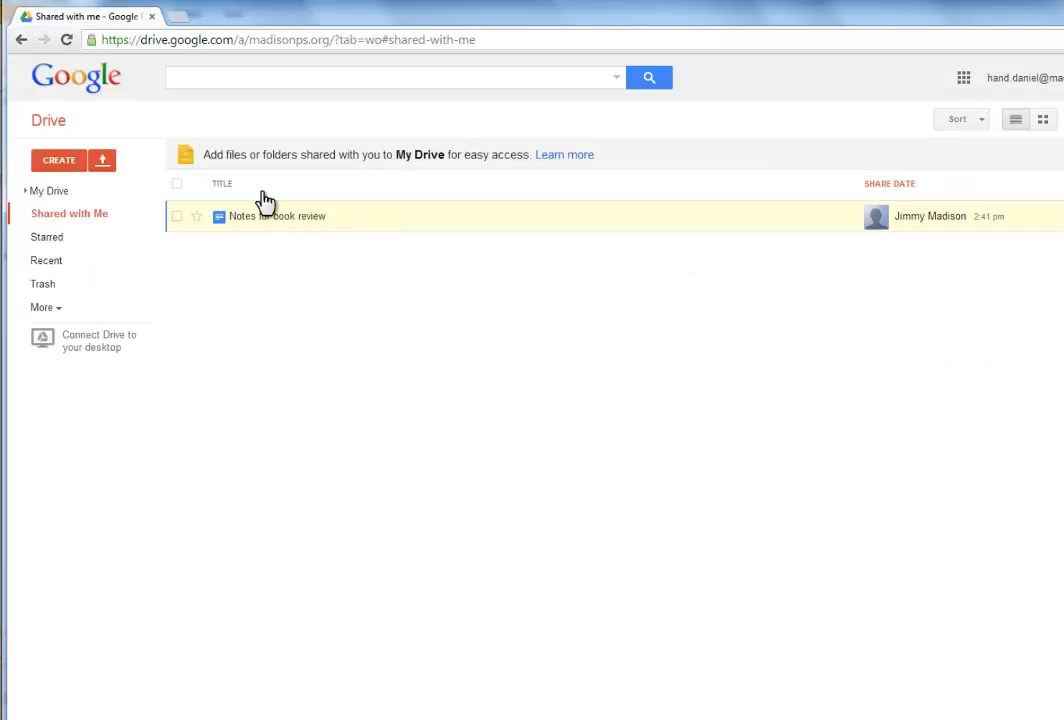
pyautogui.click(57, 192)
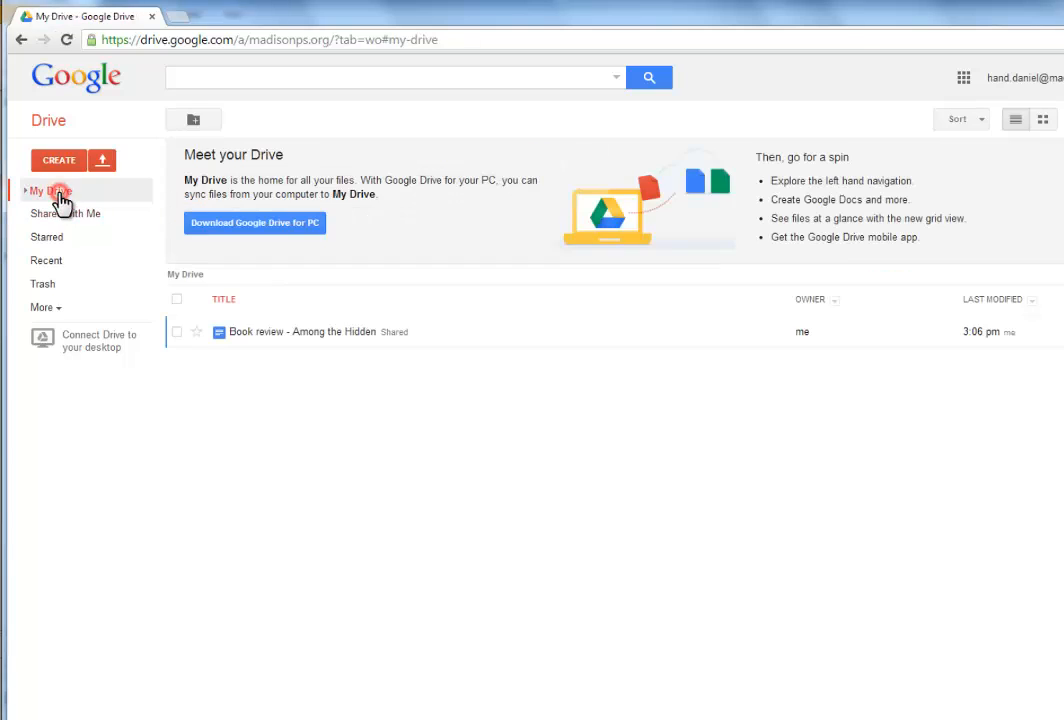
pyautogui.click(306, 333)
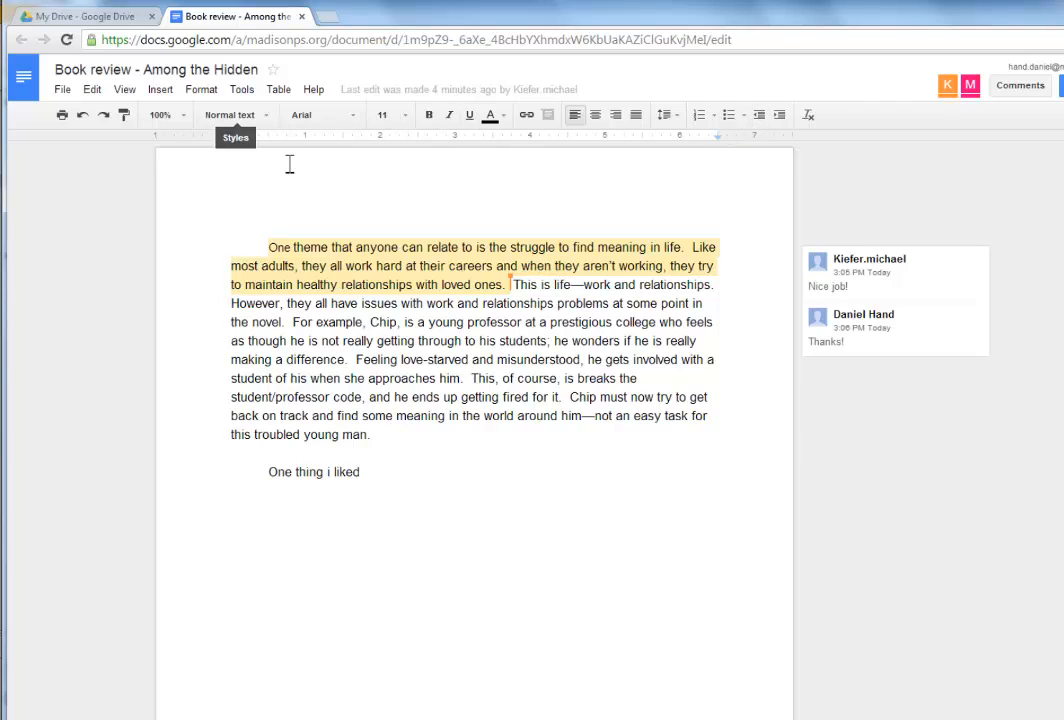
pyautogui.click(160, 92)
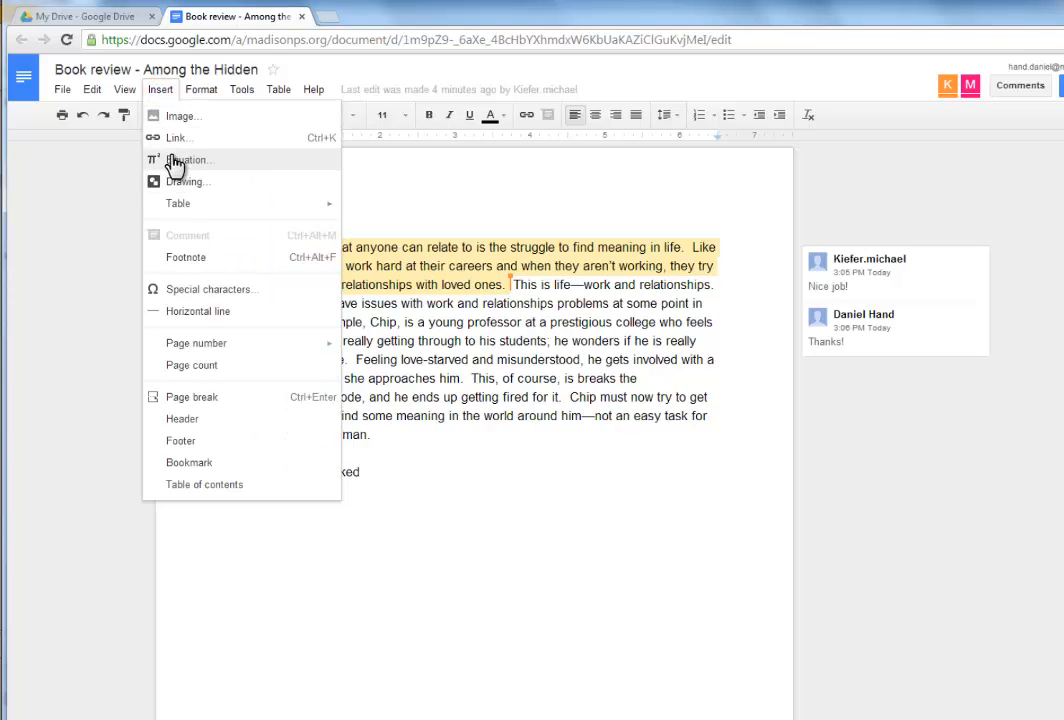
pyautogui.click(161, 91)
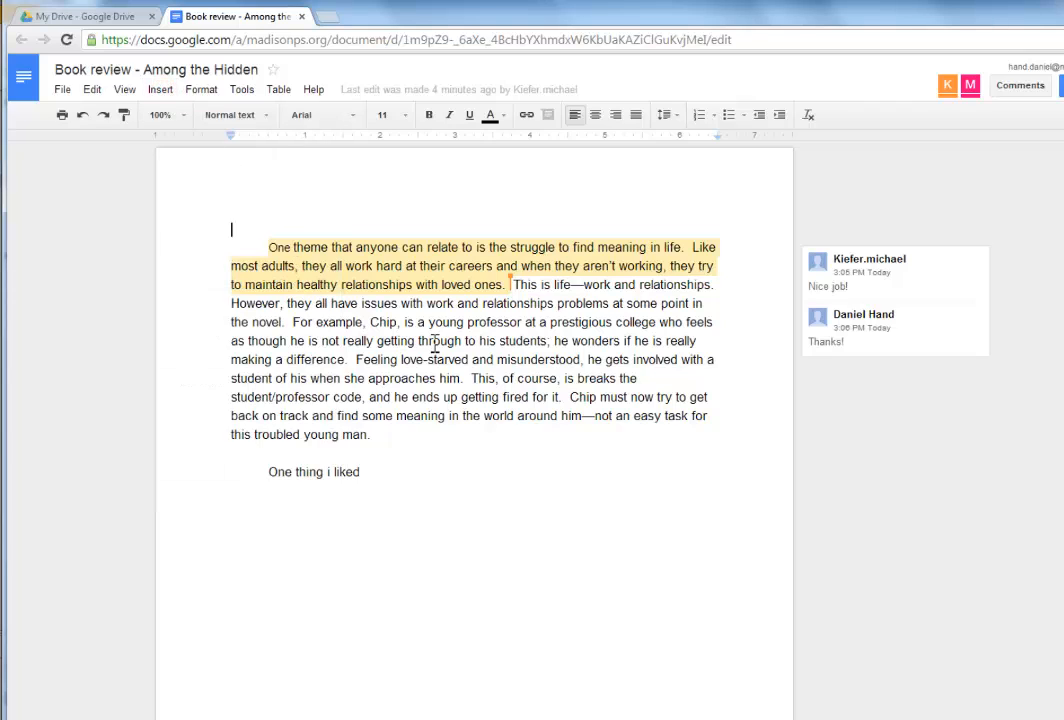